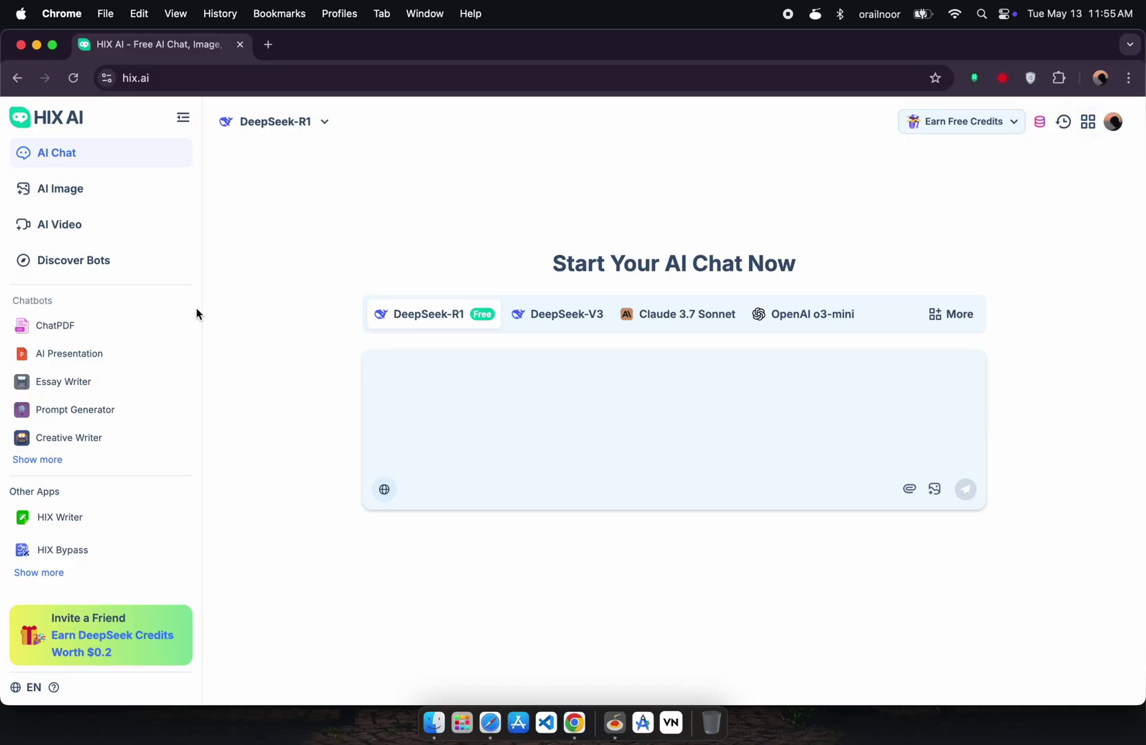
# Prompt DeepSeek-R1 with "Write a brief essay on how meditation benefits students in a fast-paced, digital world." and copy the generated essay.
pyautogui.write('Write a brief essay on how meditation benefits students in a fast-paced, digital world.')
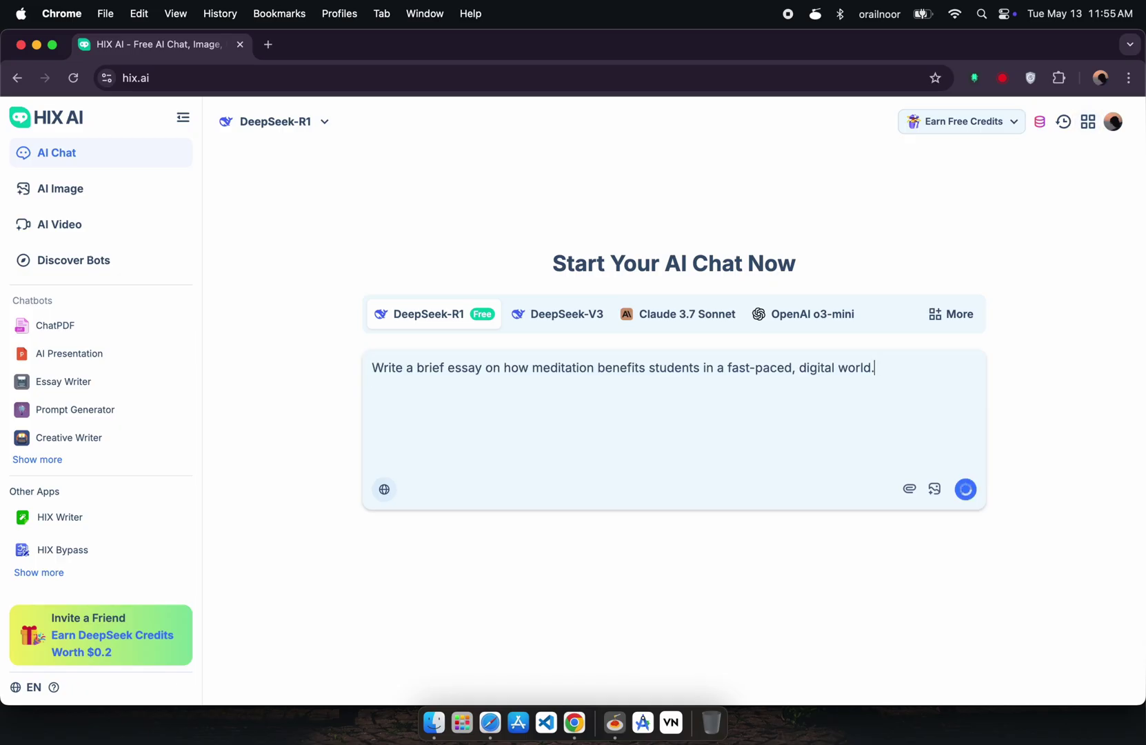
pyautogui.press('Return')
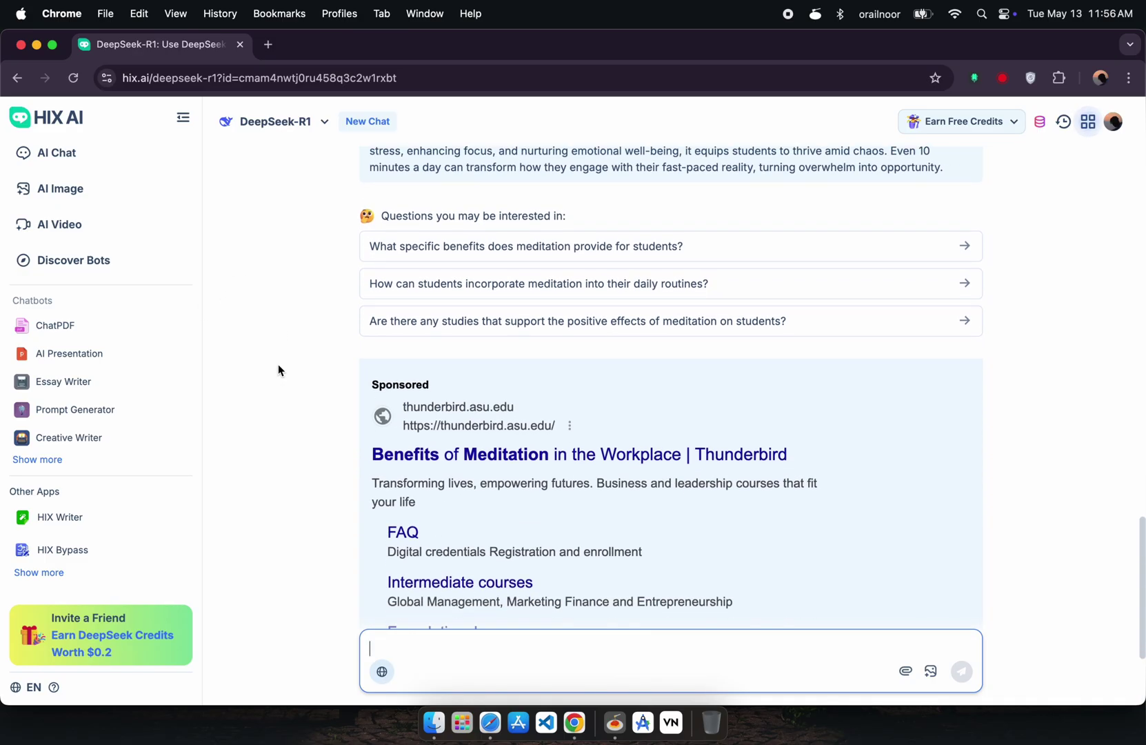
pyautogui.scroll(10, 278, 365)
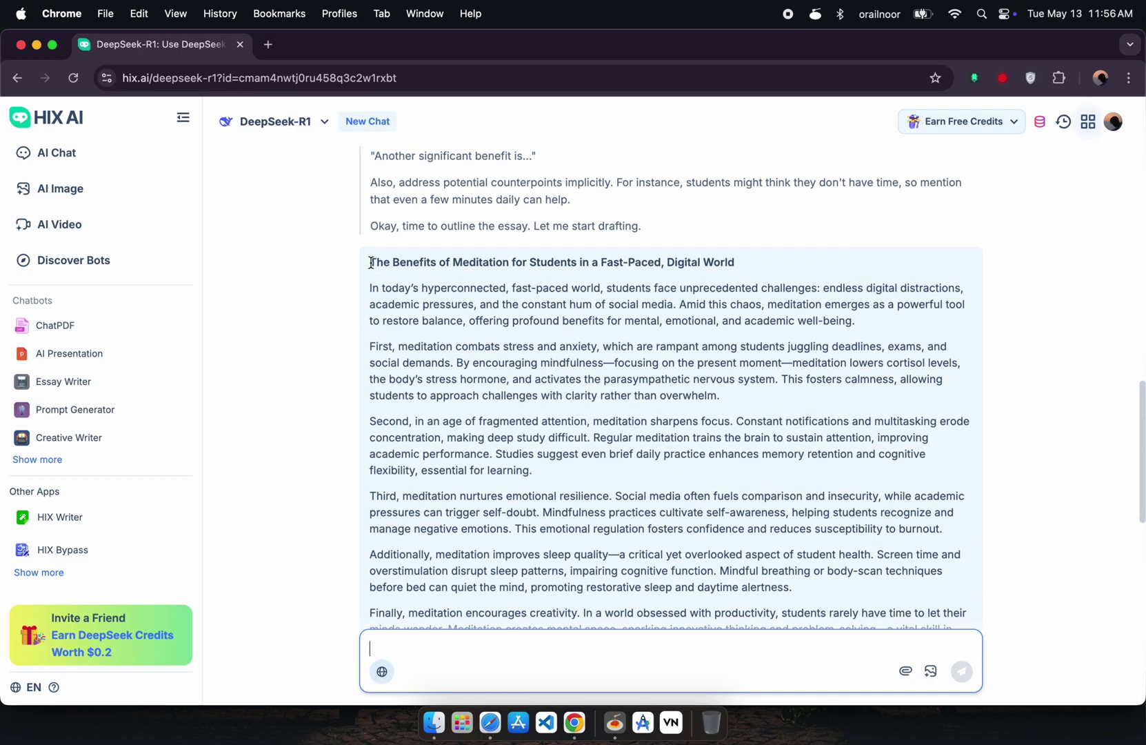
pyautogui.moveTo(371, 262); pyautogui.dragTo(943, 498)
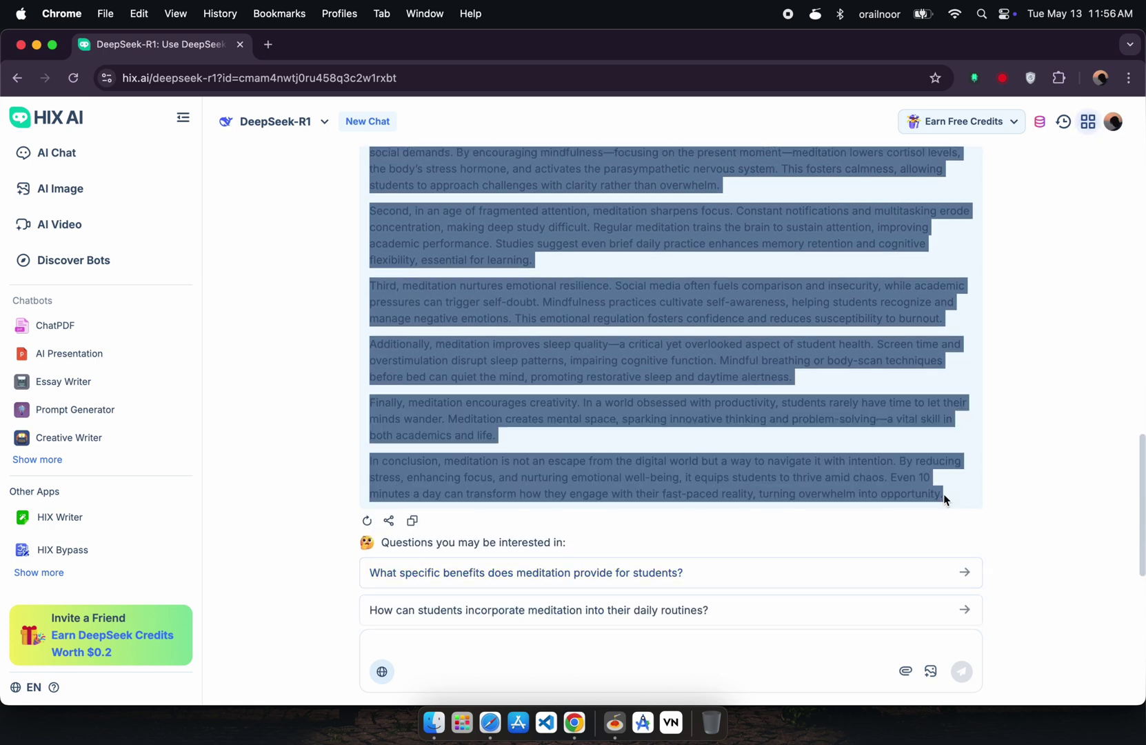
pyautogui.scroll(5, 643, 430)
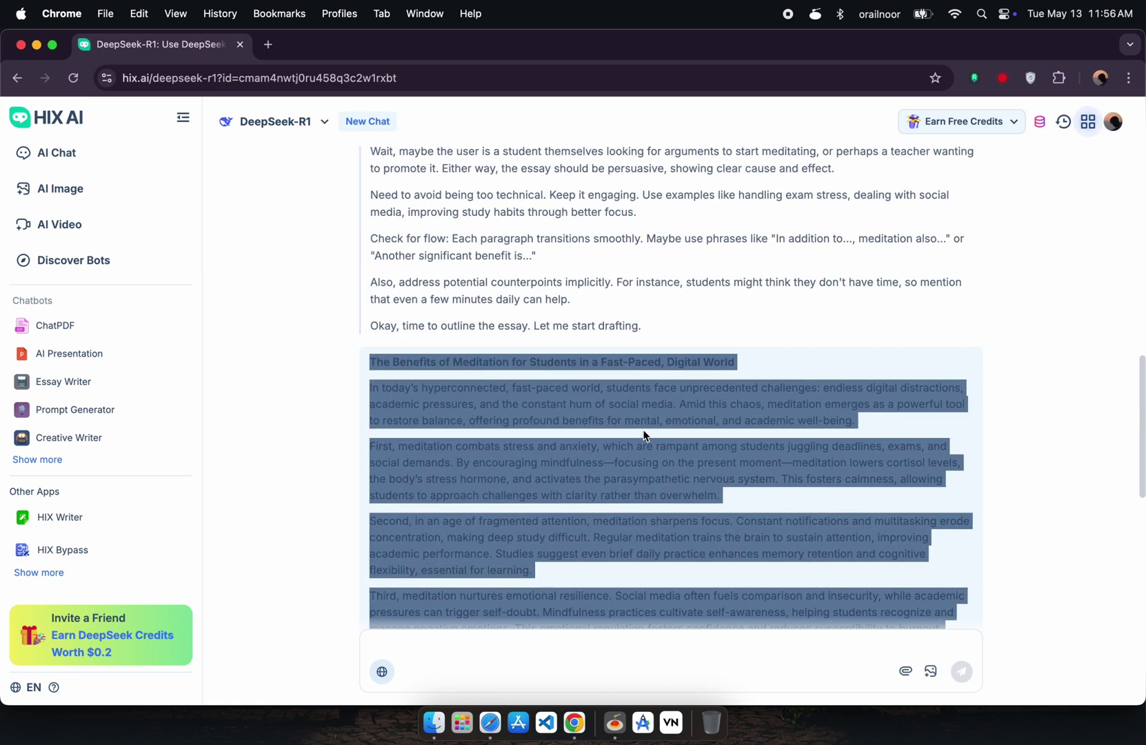
# Switch to the Originality.ai content scanner, paste the essay, and scan it with the AI and plagiarism checks.
pyautogui.press('super+grave')
pyautogui.scroll(-2, 461, 437)
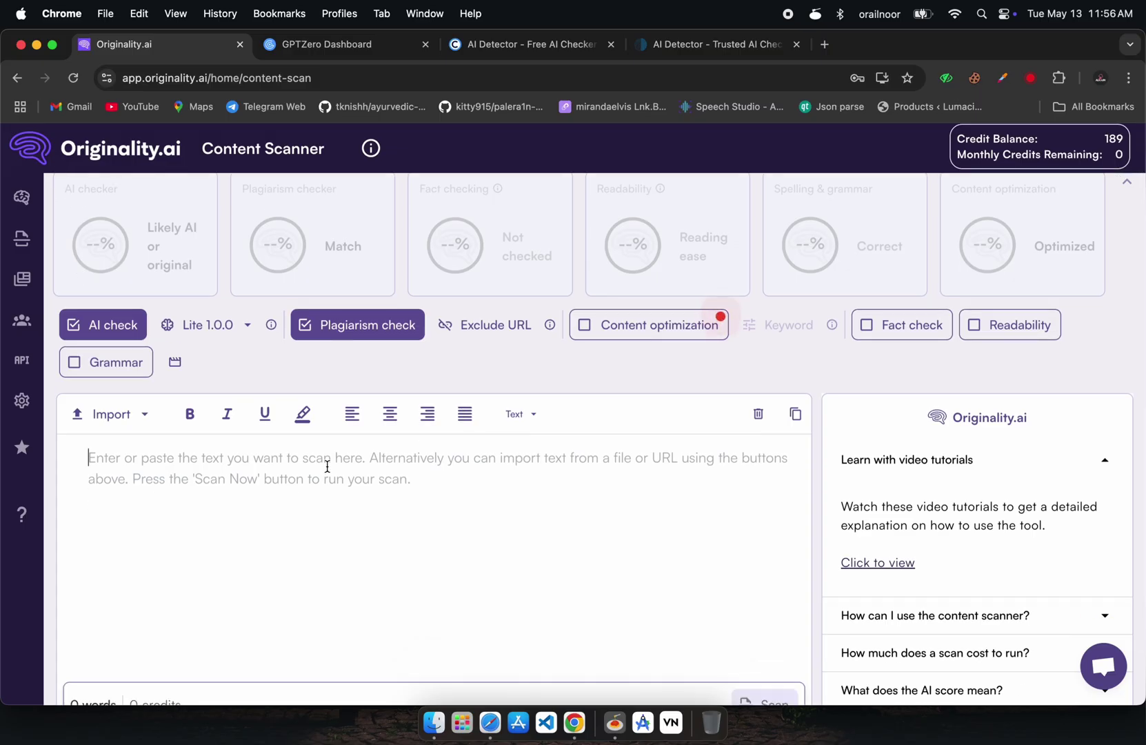
pyautogui.press('super+v')
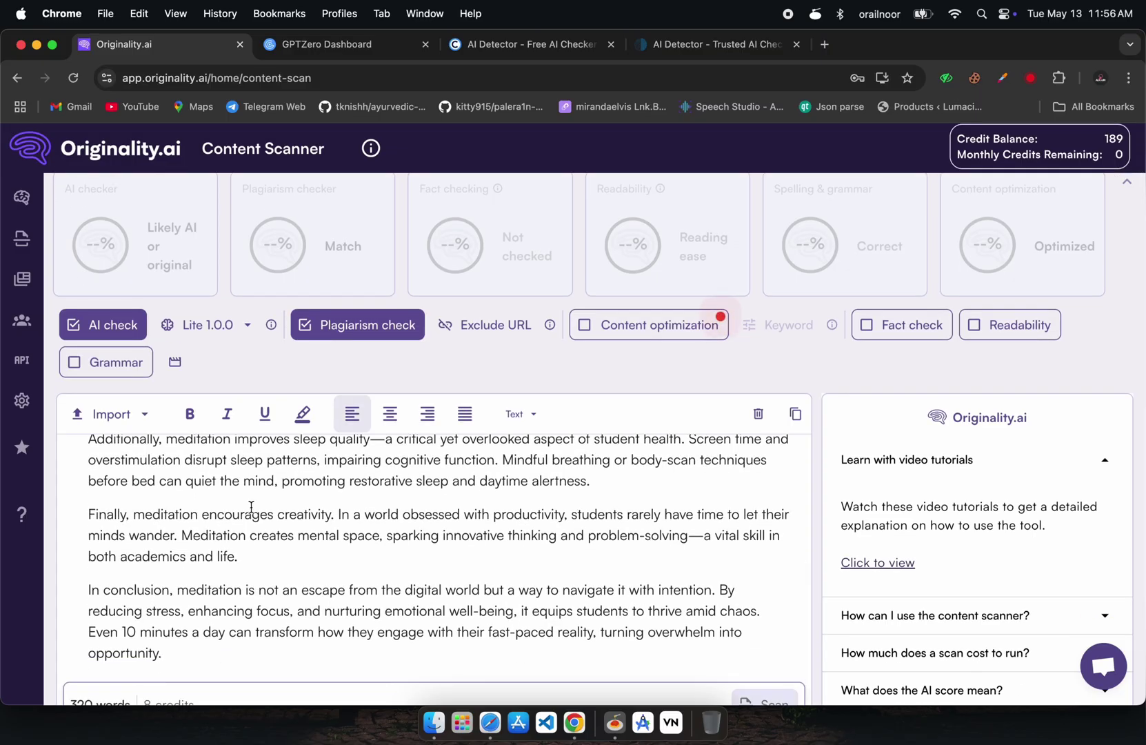
pyautogui.scroll(-2, 251, 507)
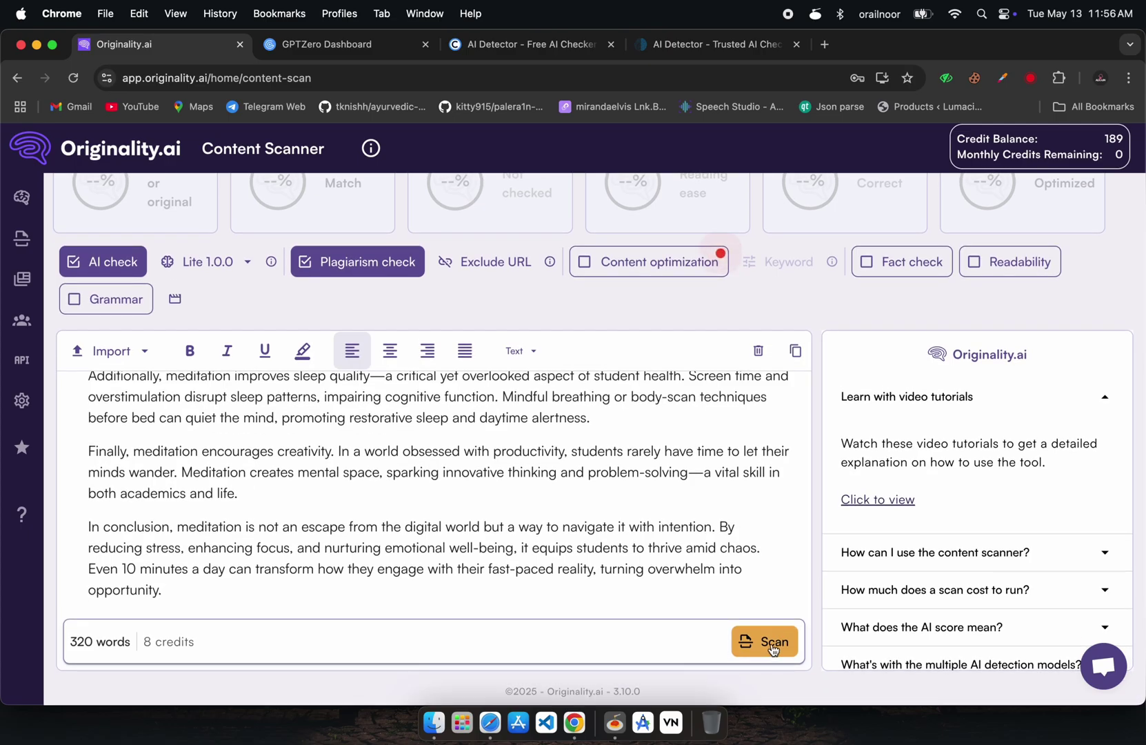
pyautogui.click(772, 648)
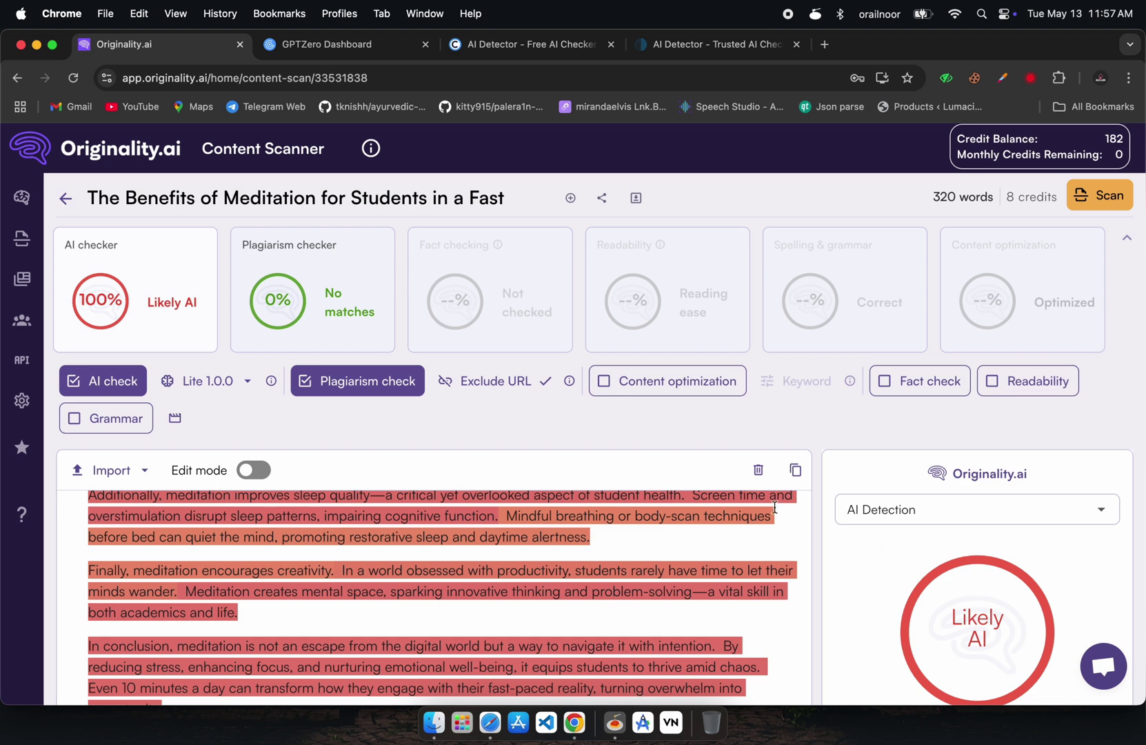
pyautogui.scroll(-3, 791, 488)
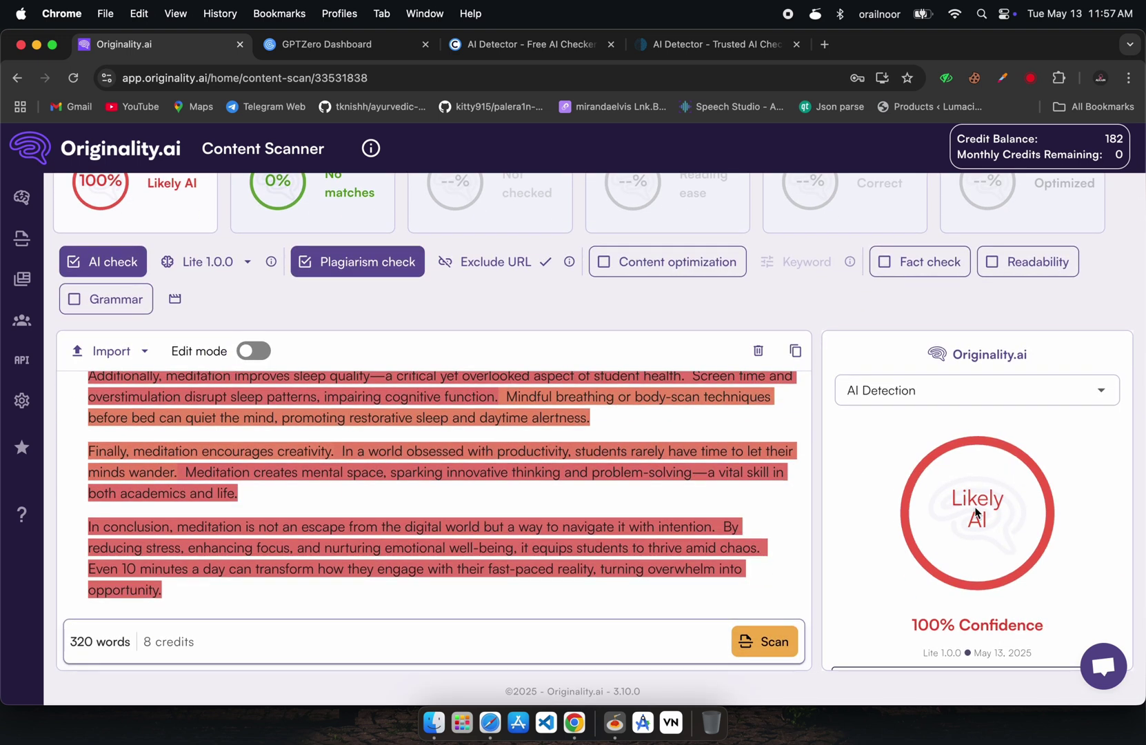
# Paste the essay into a GPTZero document, run the selected scans, and examine the AI classification.
pyautogui.click(366, 51)
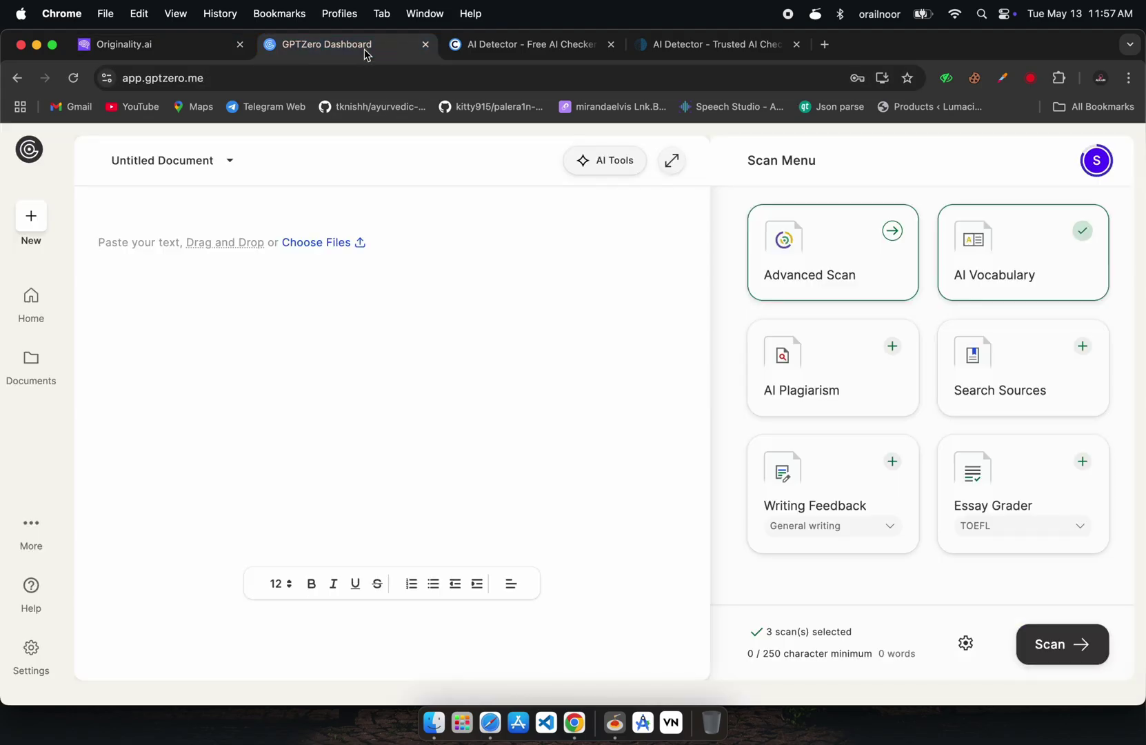
pyautogui.press('super+v')
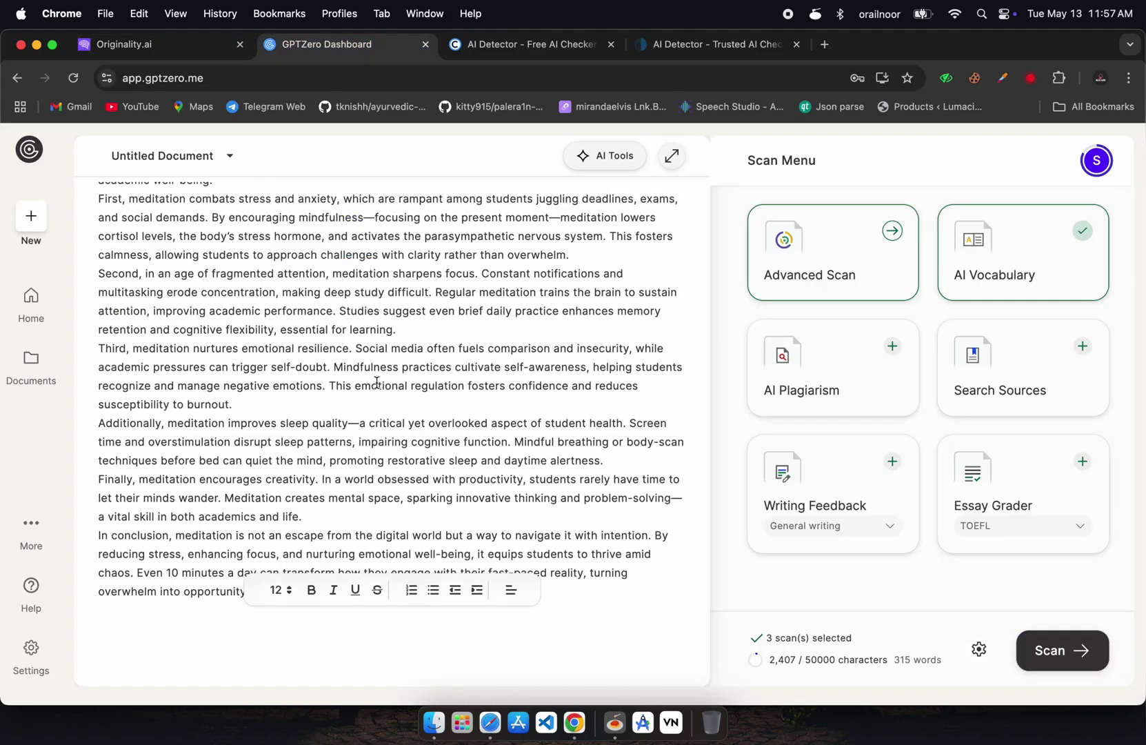
pyautogui.scroll(3, 376, 383)
pyautogui.scroll(1, 376, 383)
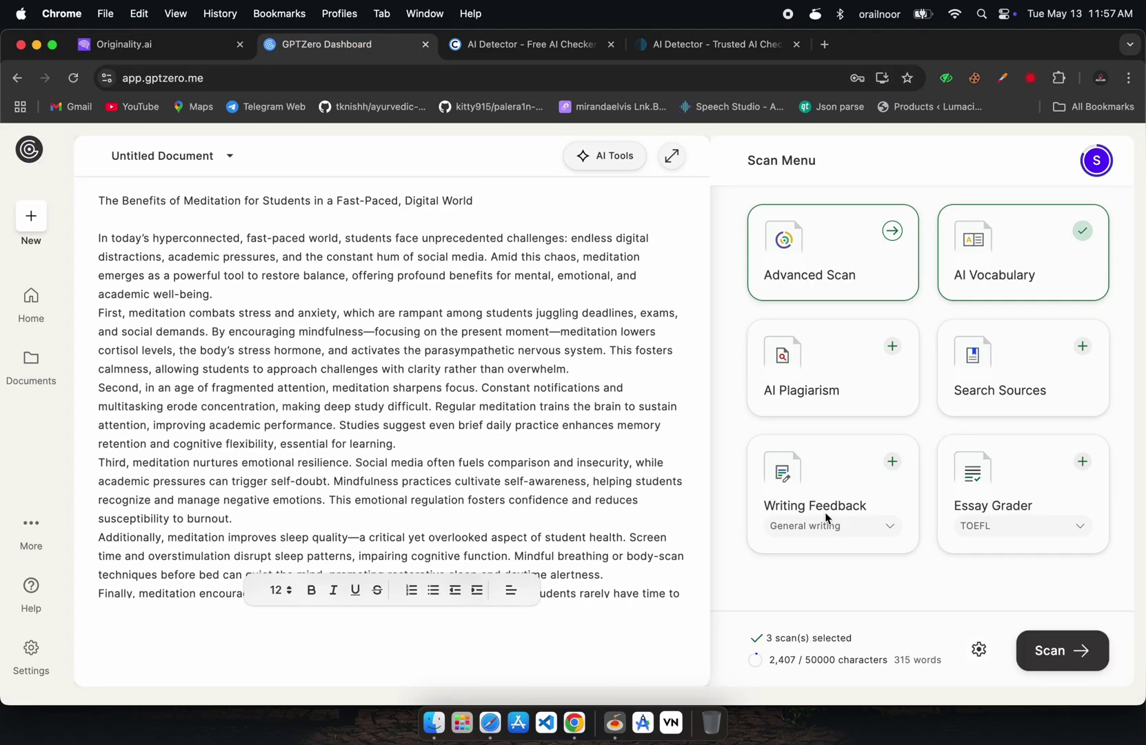
pyautogui.click(1062, 650)
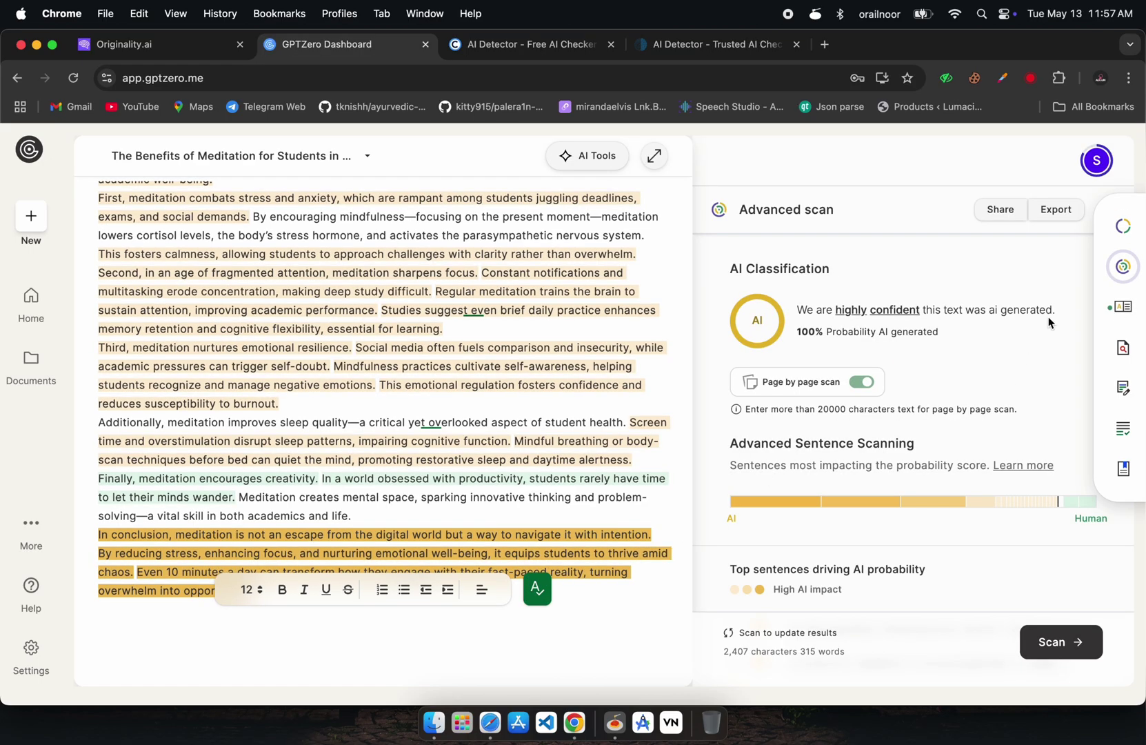
pyautogui.tripleClick(803, 317)
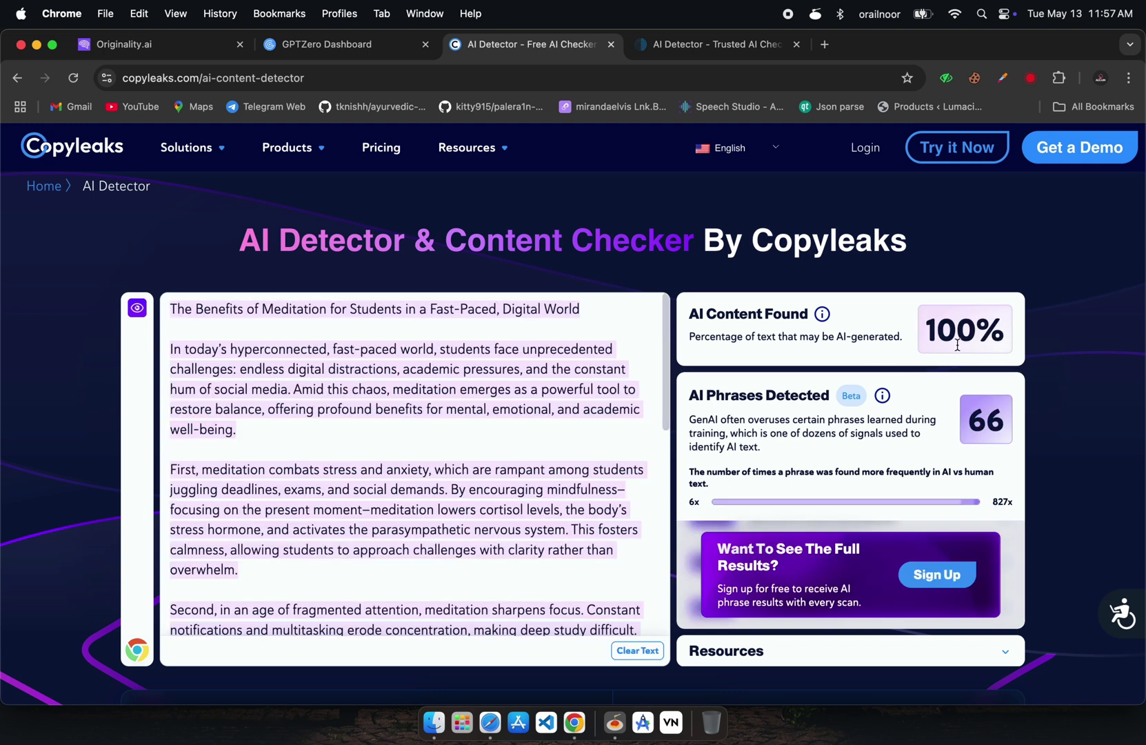
# Paste the essay into the ZeroGPT detector, run the text detection, and review the result.
pyautogui.scroll(-2, 957, 345)
pyautogui.click(724, 49)
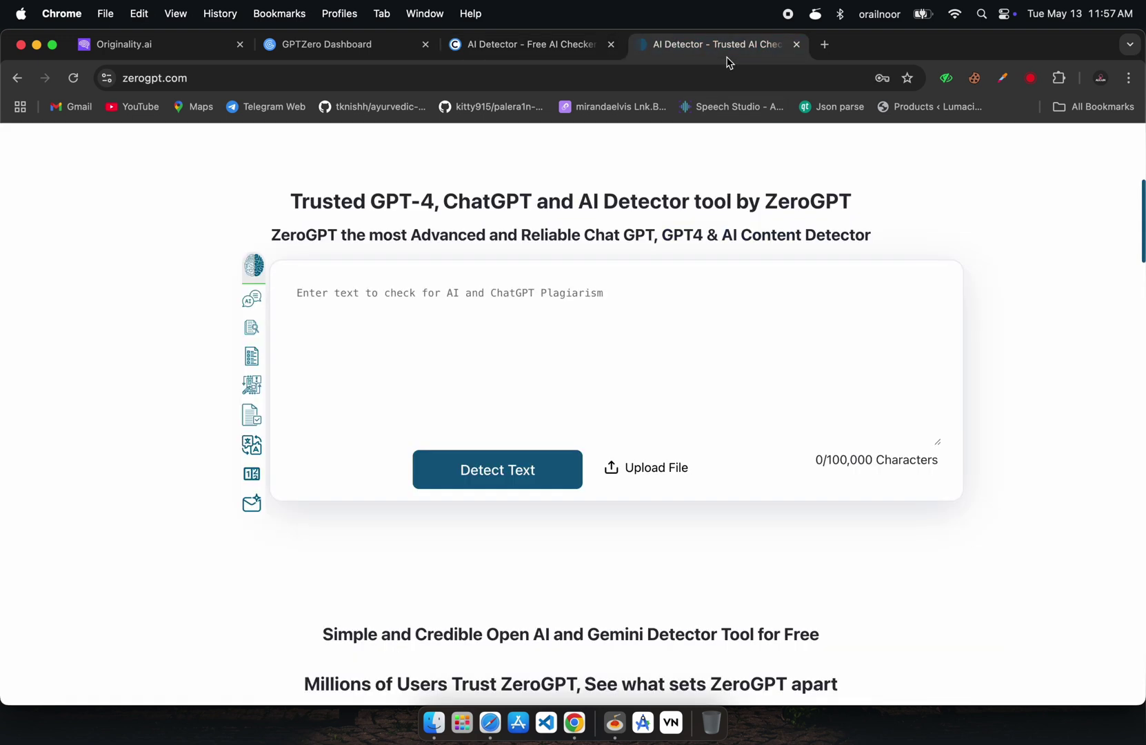
pyautogui.click(394, 297)
pyautogui.press('super+v')
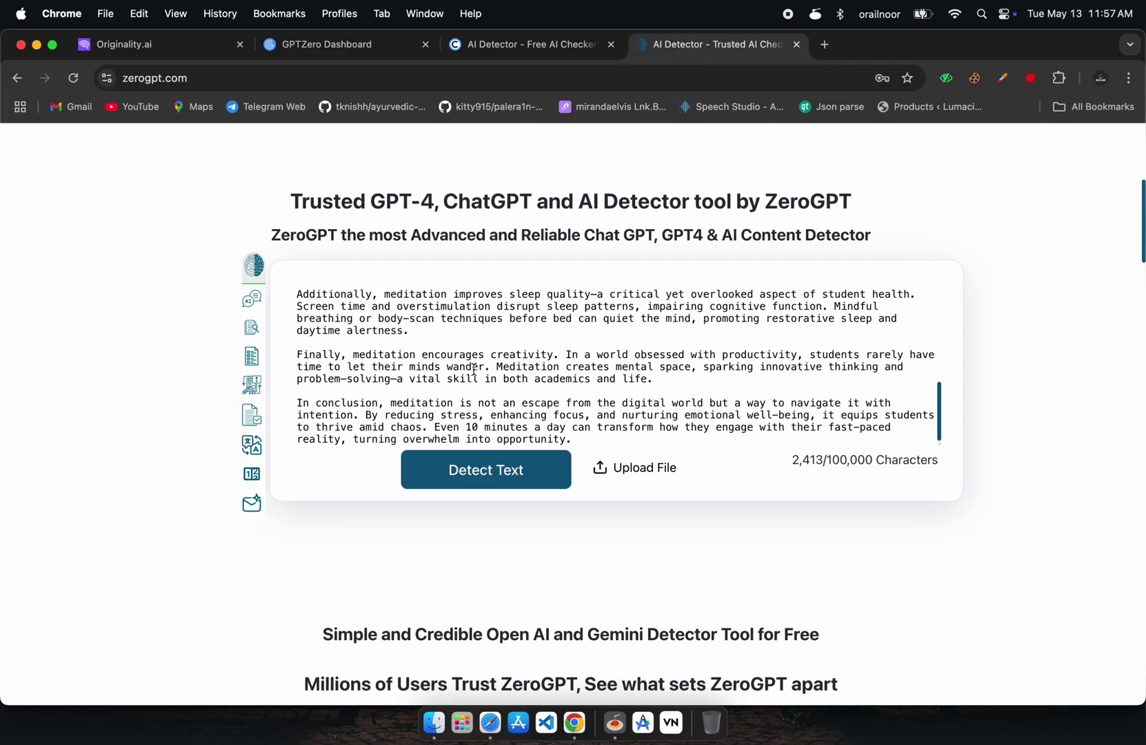
pyautogui.click(472, 487)
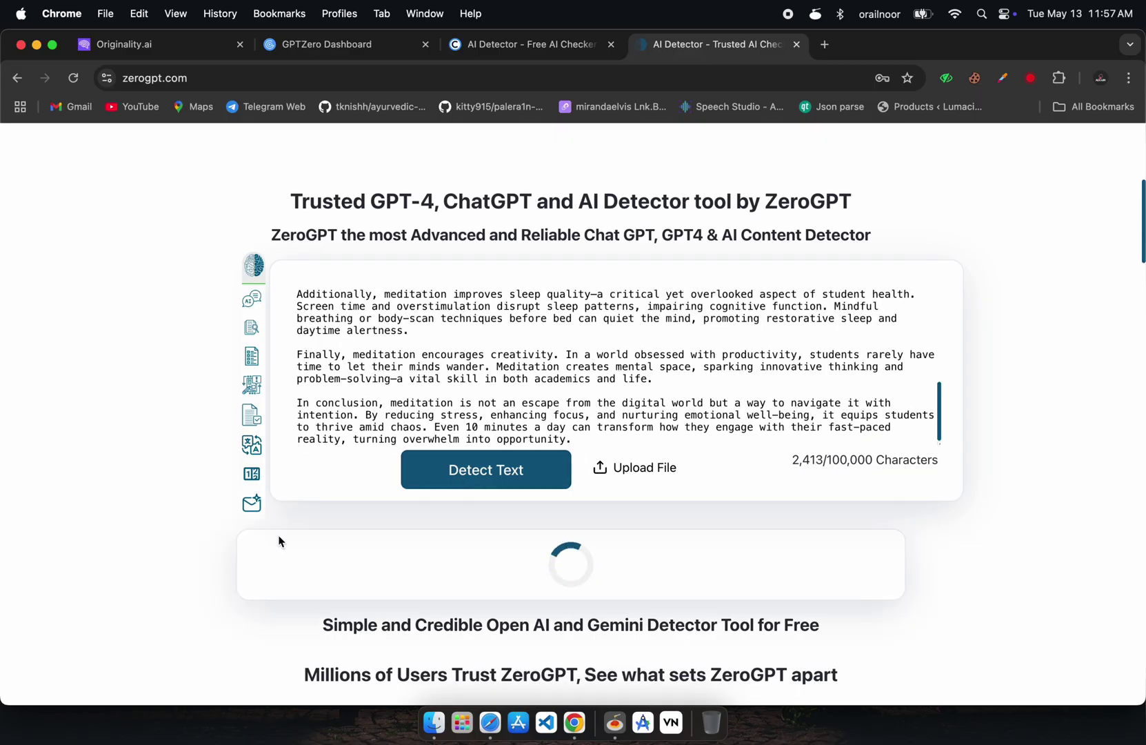
pyautogui.scroll(-2, 162, 593)
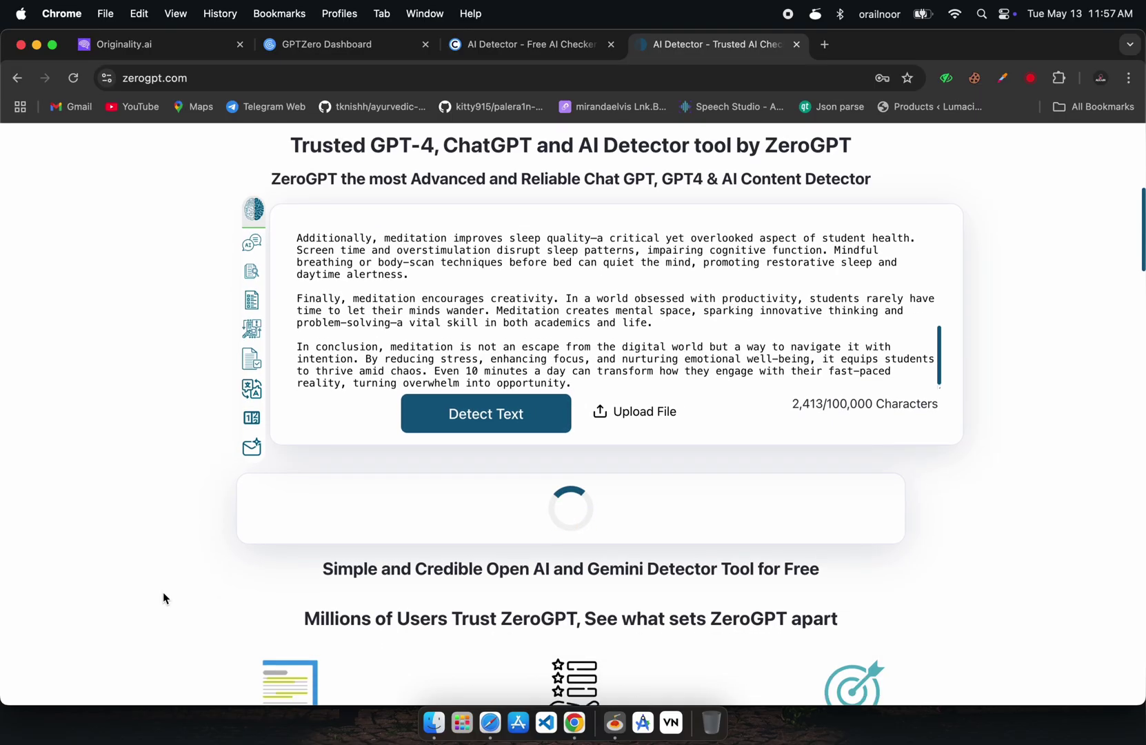
pyautogui.scroll(-4, 163, 591)
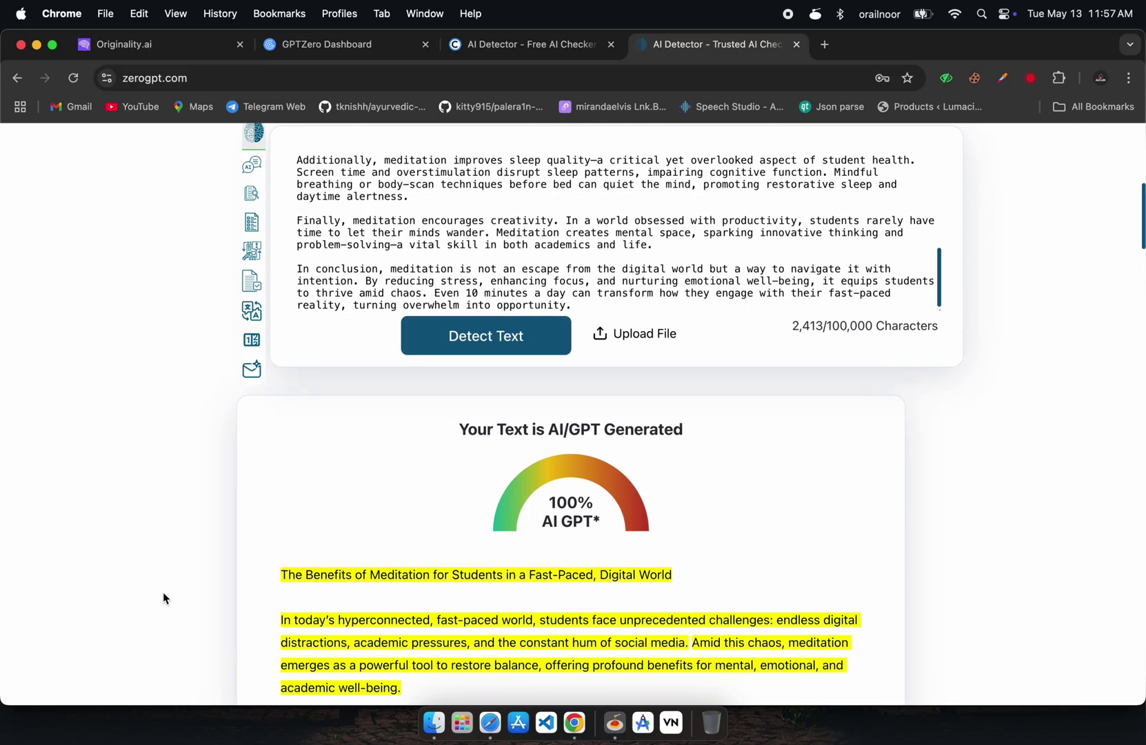
pyautogui.scroll(-3, 163, 593)
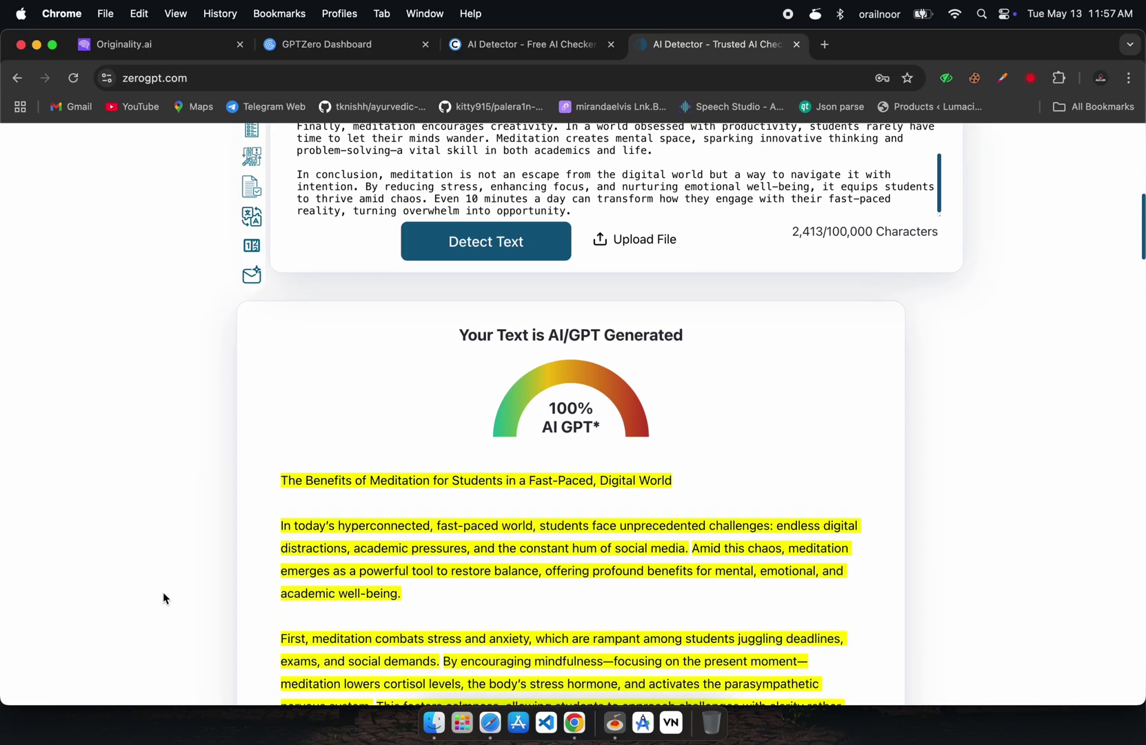
pyautogui.scroll(-2, 162, 591)
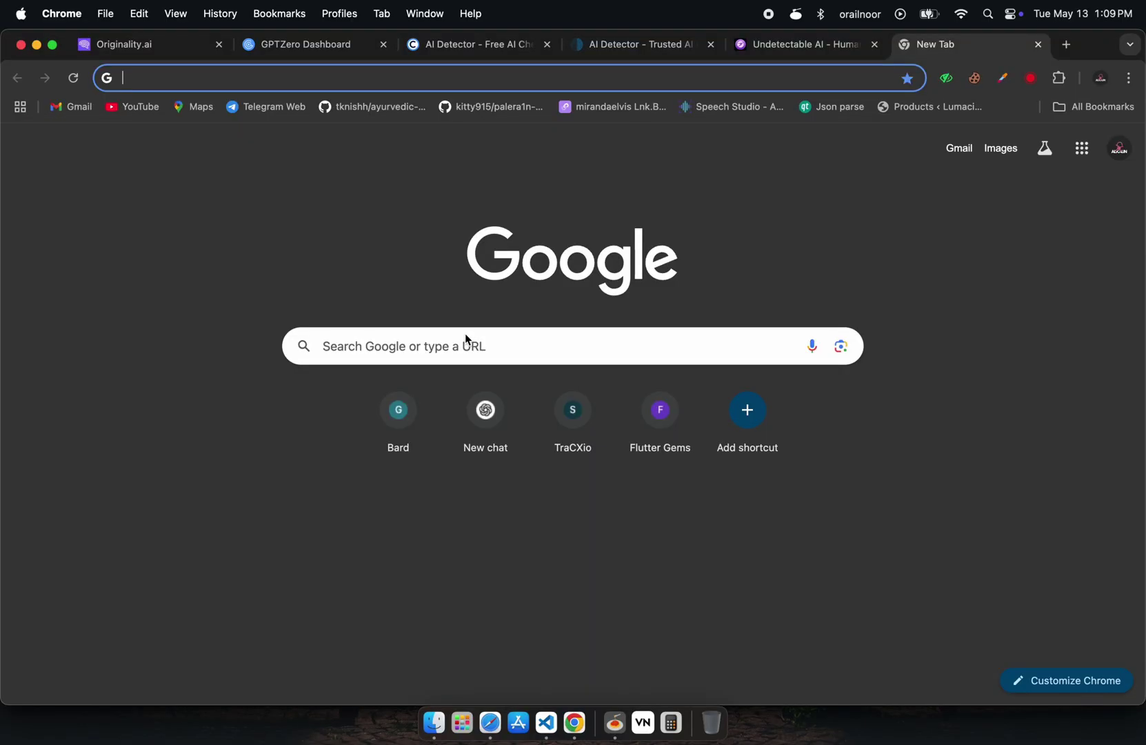
# Search Google for "rewritify ai" and open the Rewritify site.
pyautogui.click(466, 338)
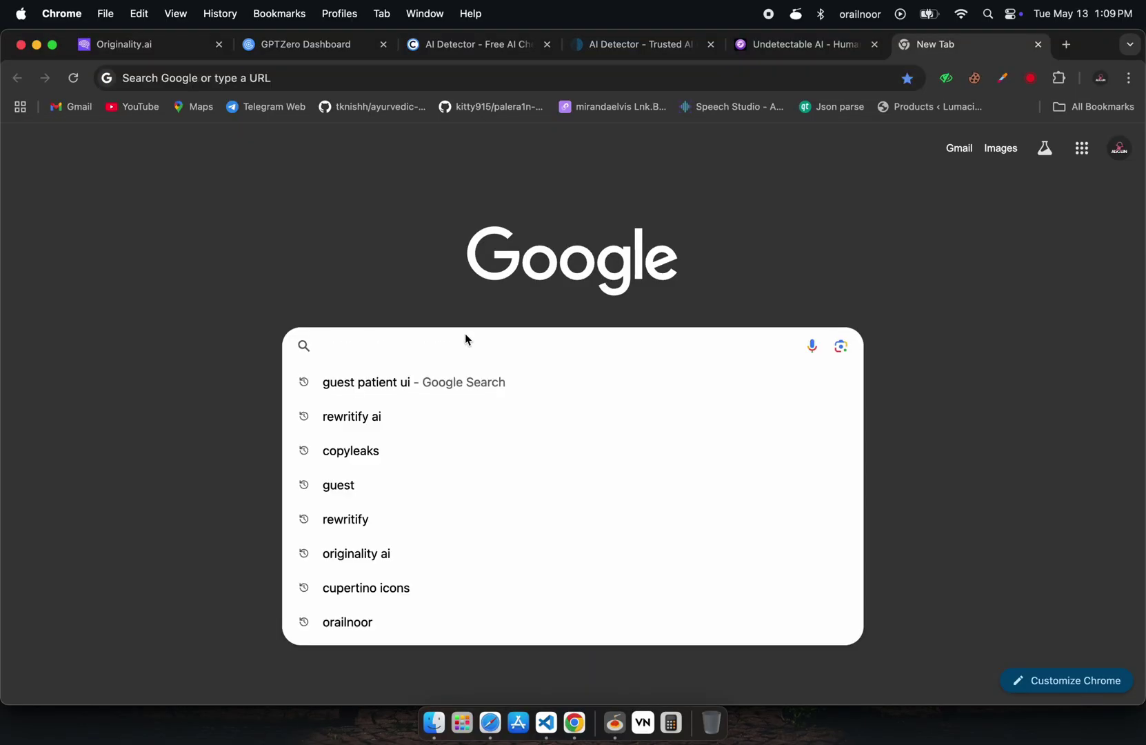
pyautogui.write('rewritify ')
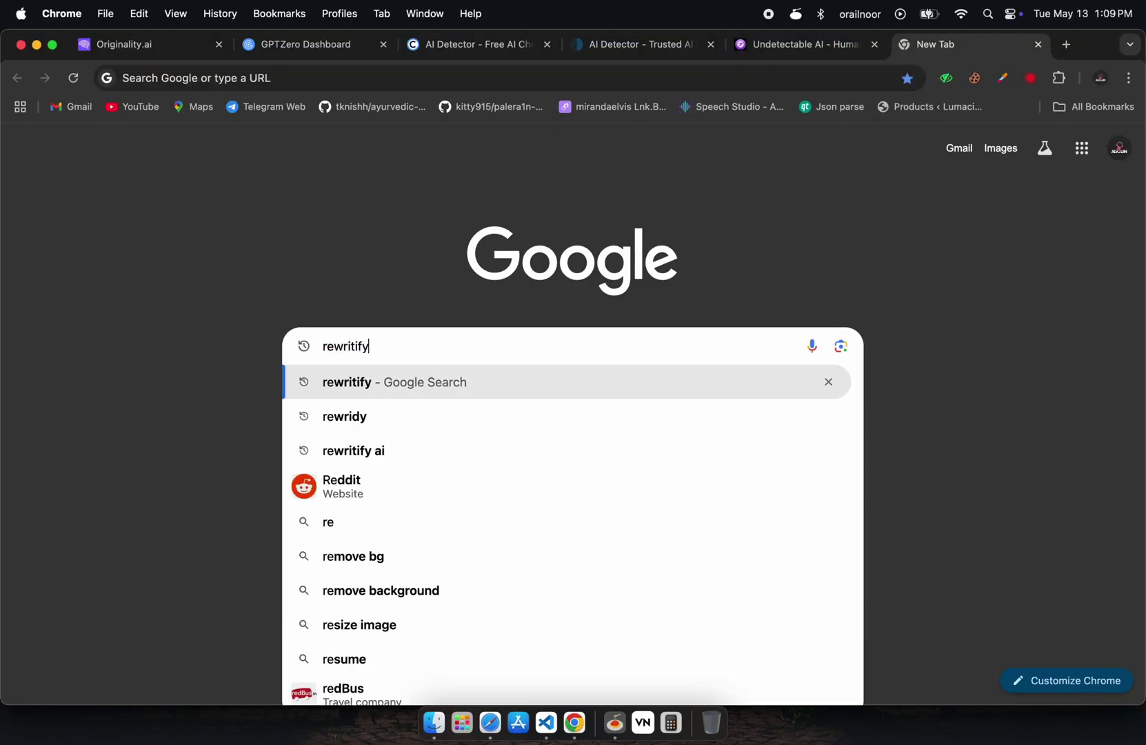
pyautogui.write('ai')
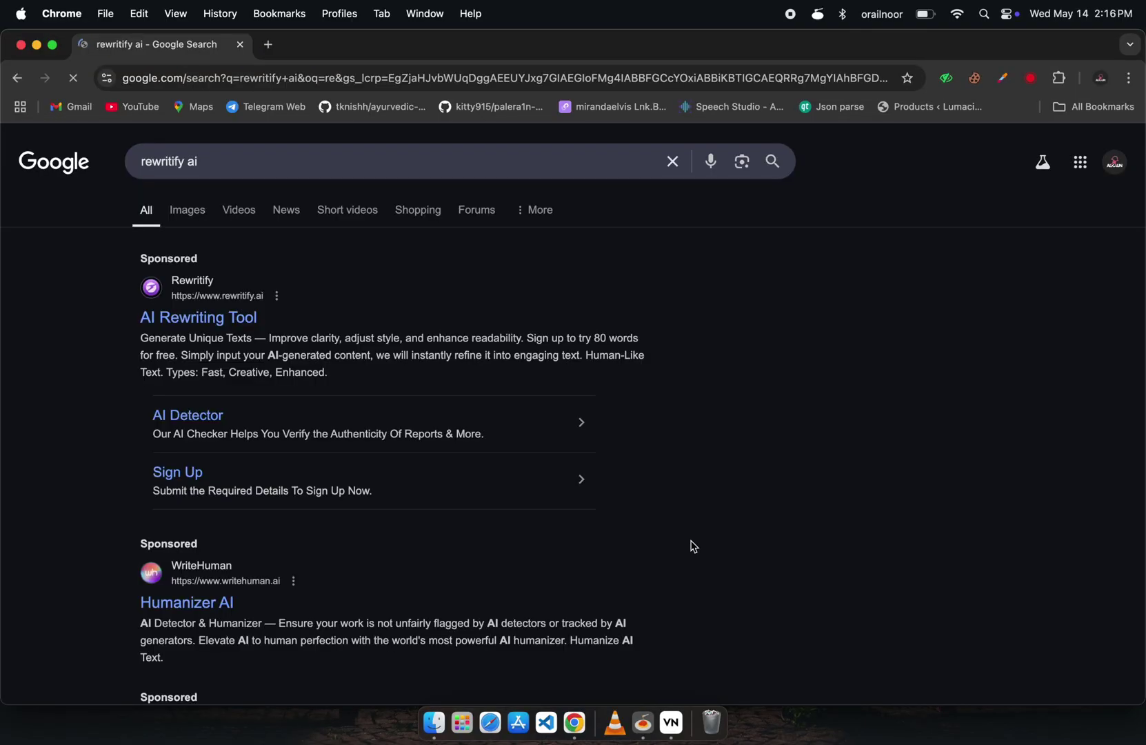
pyautogui.scroll(-4, 693, 546)
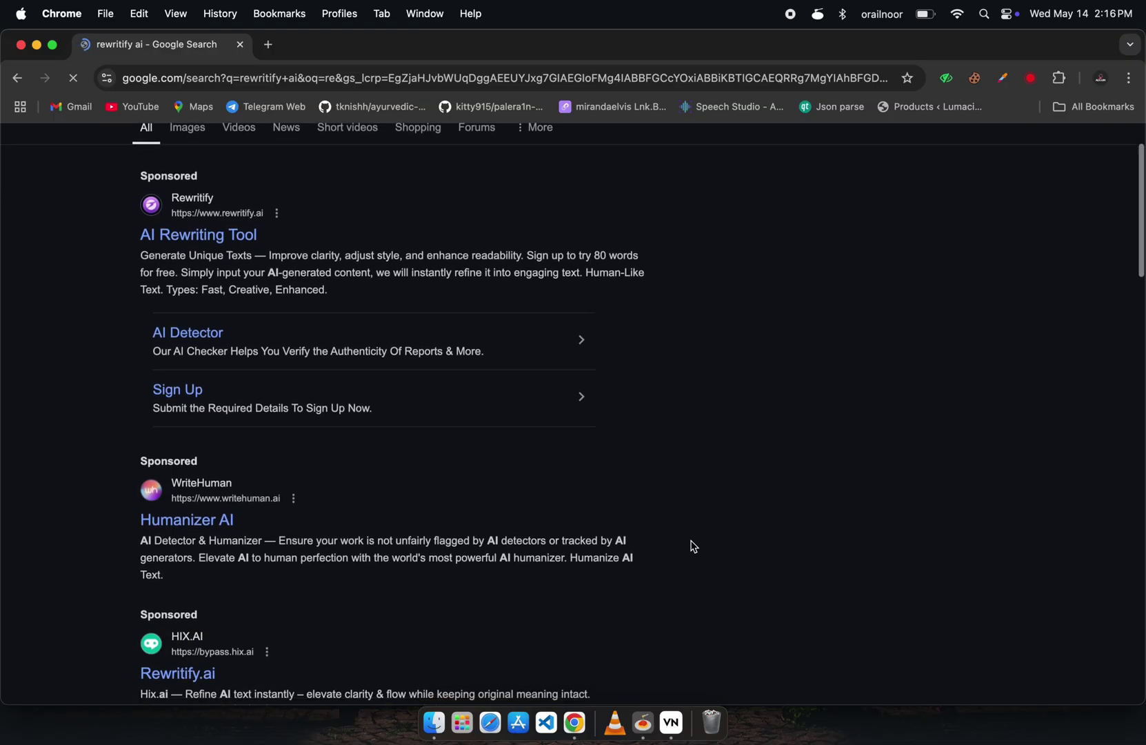
pyautogui.scroll(-8, 693, 546)
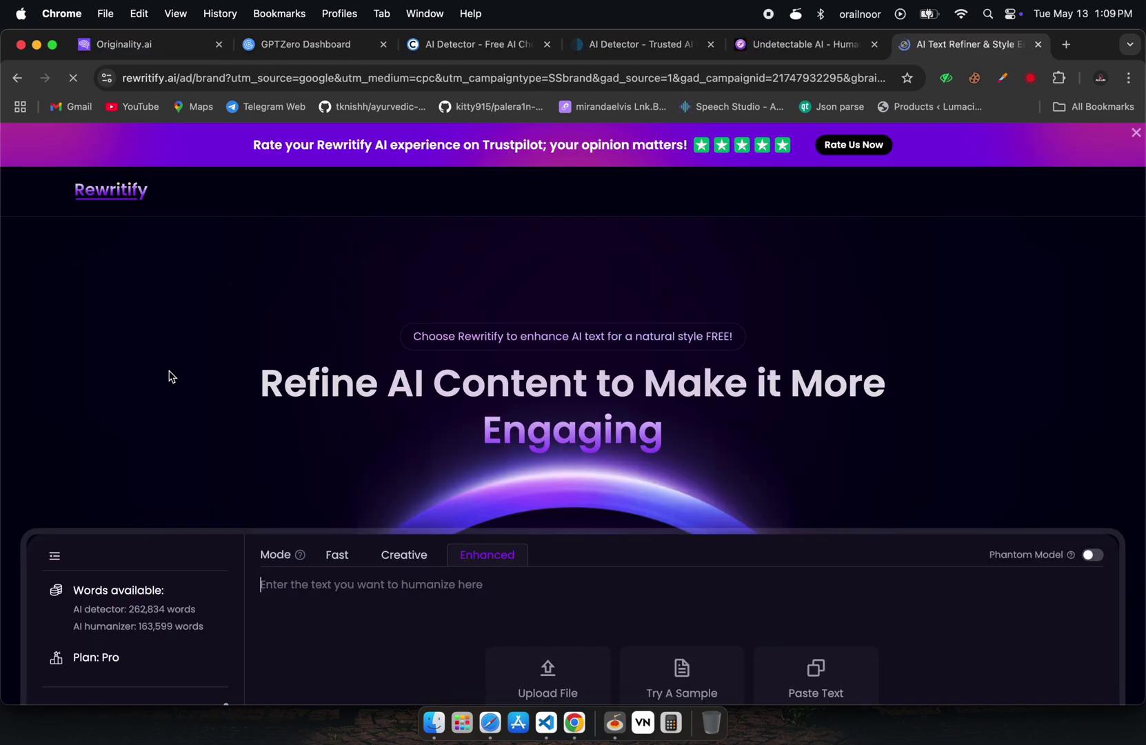
# Paste the meditation essay into Rewritify's text input with Enhanced mode selected.
pyautogui.scroll(-3, 171, 376)
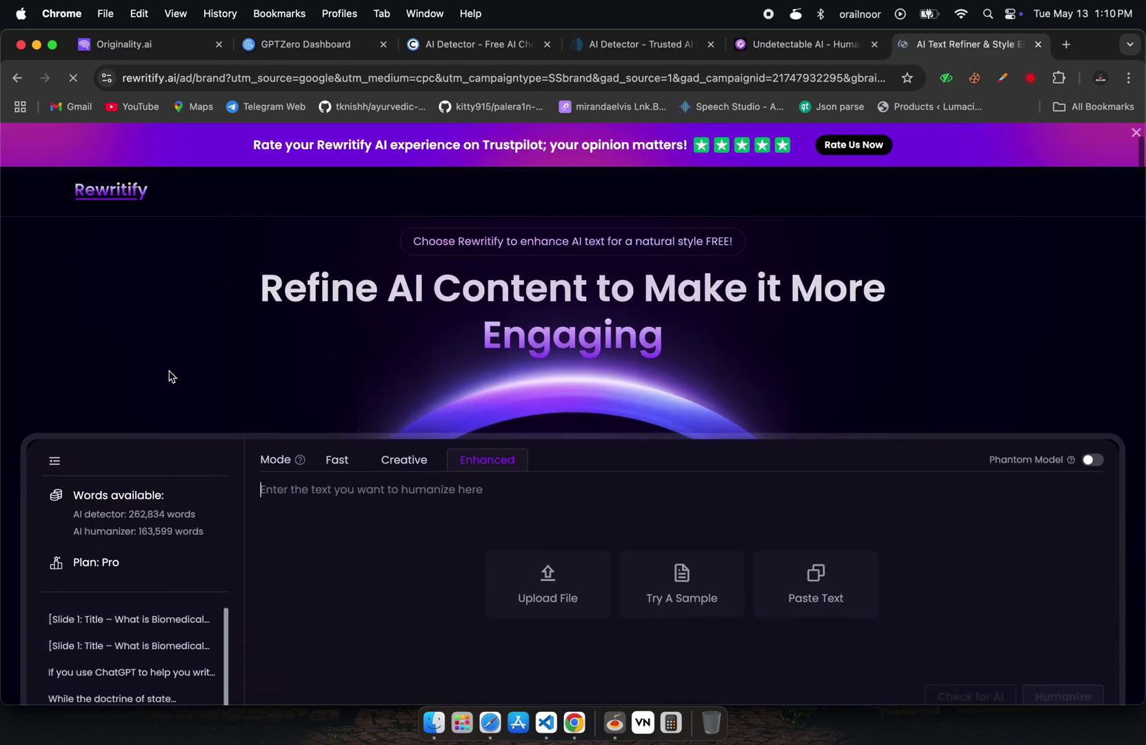
pyautogui.scroll(-3, 171, 376)
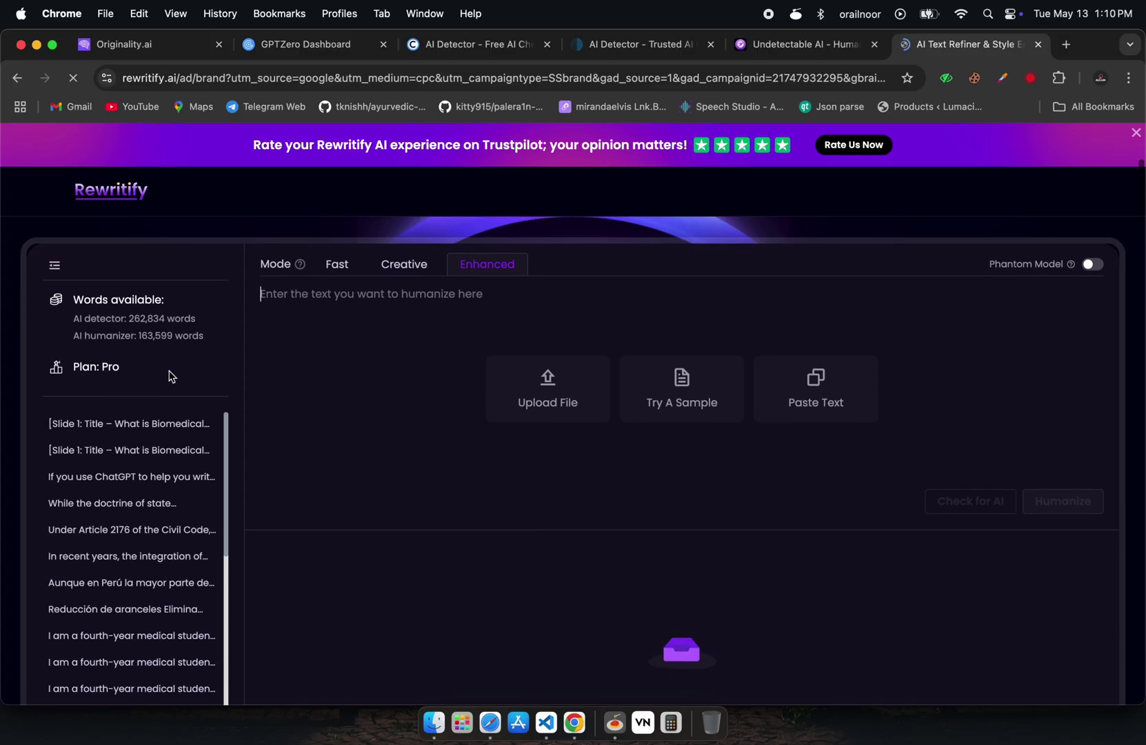
pyautogui.scroll(-2, 171, 375)
pyautogui.scroll(3, 171, 376)
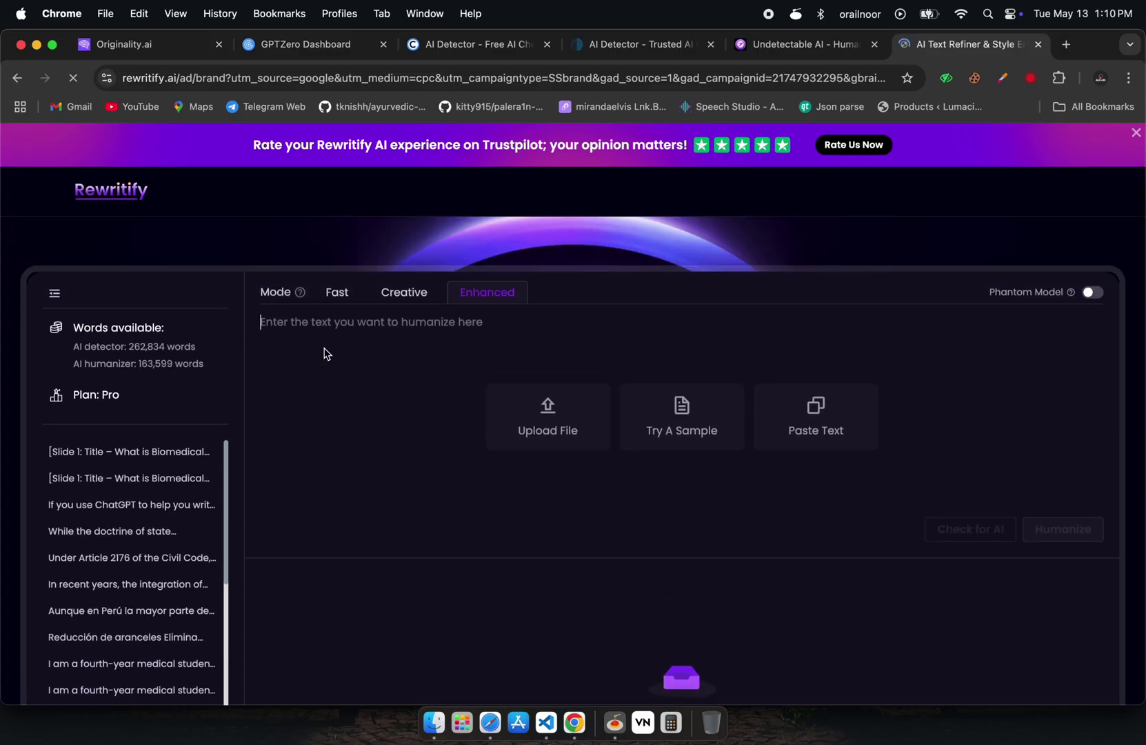
pyautogui.press('super+v')
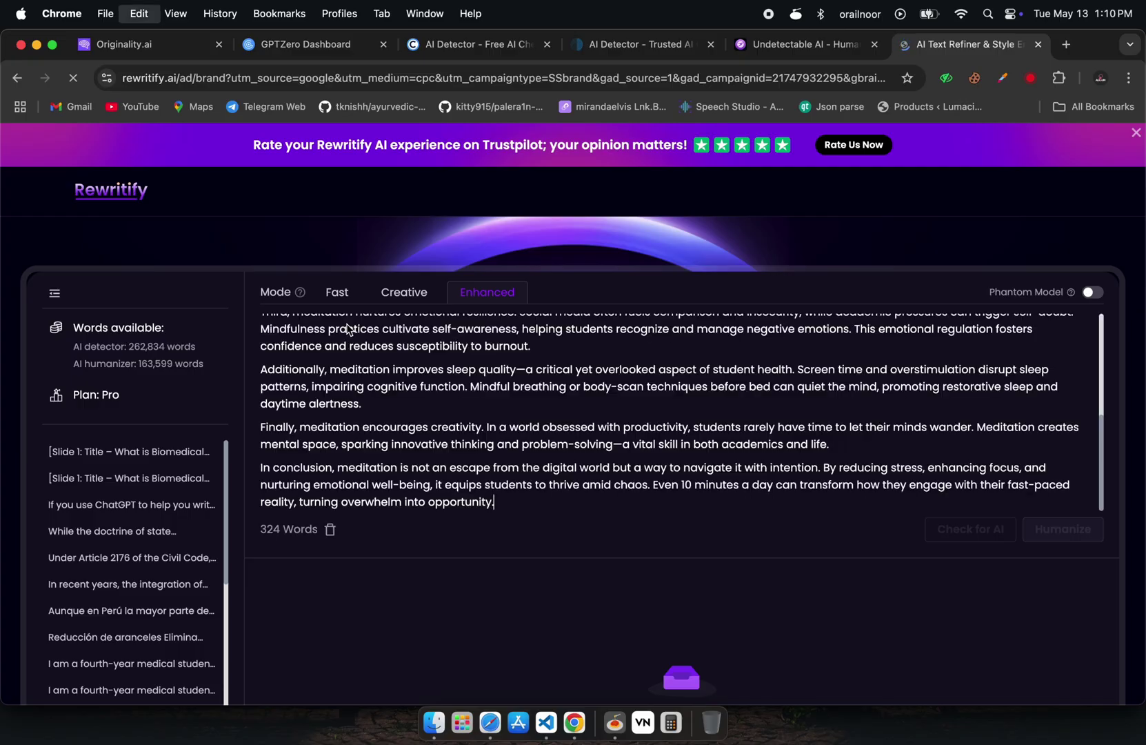
pyautogui.scroll(5, 393, 380)
pyautogui.scroll(2, 393, 381)
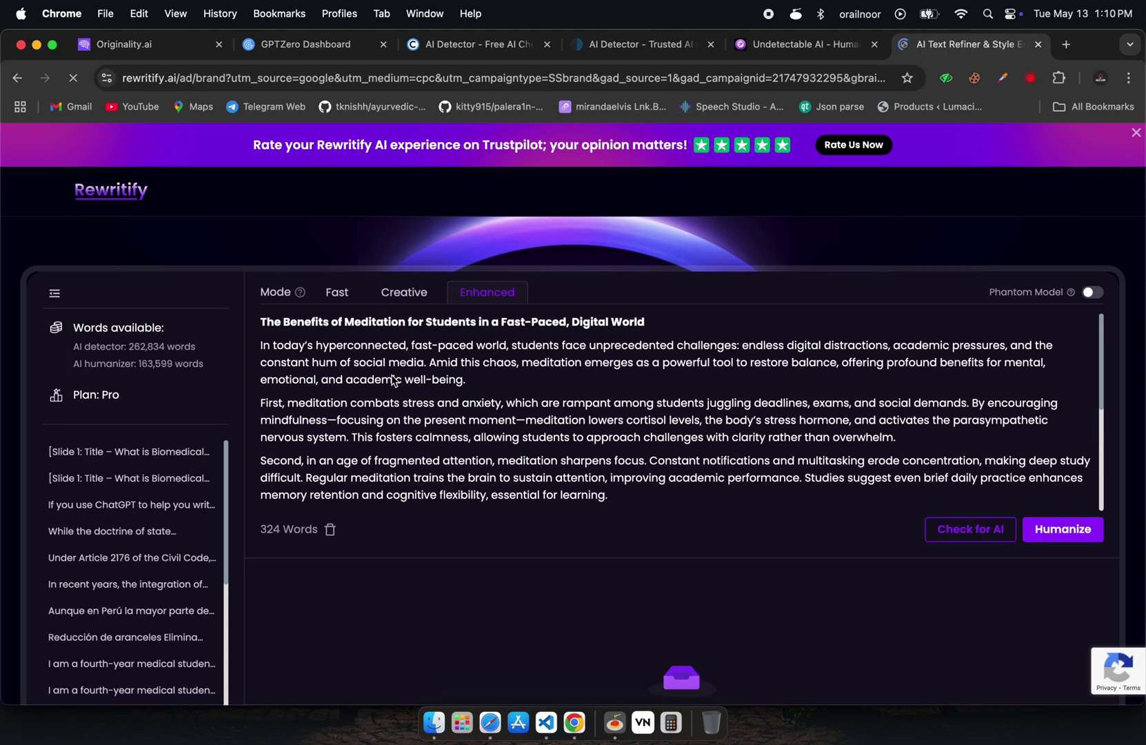
# Check the pasted essay for AI in Rewritify, dismiss the results, and humanize the text in Enhanced mode.
pyautogui.click(963, 535)
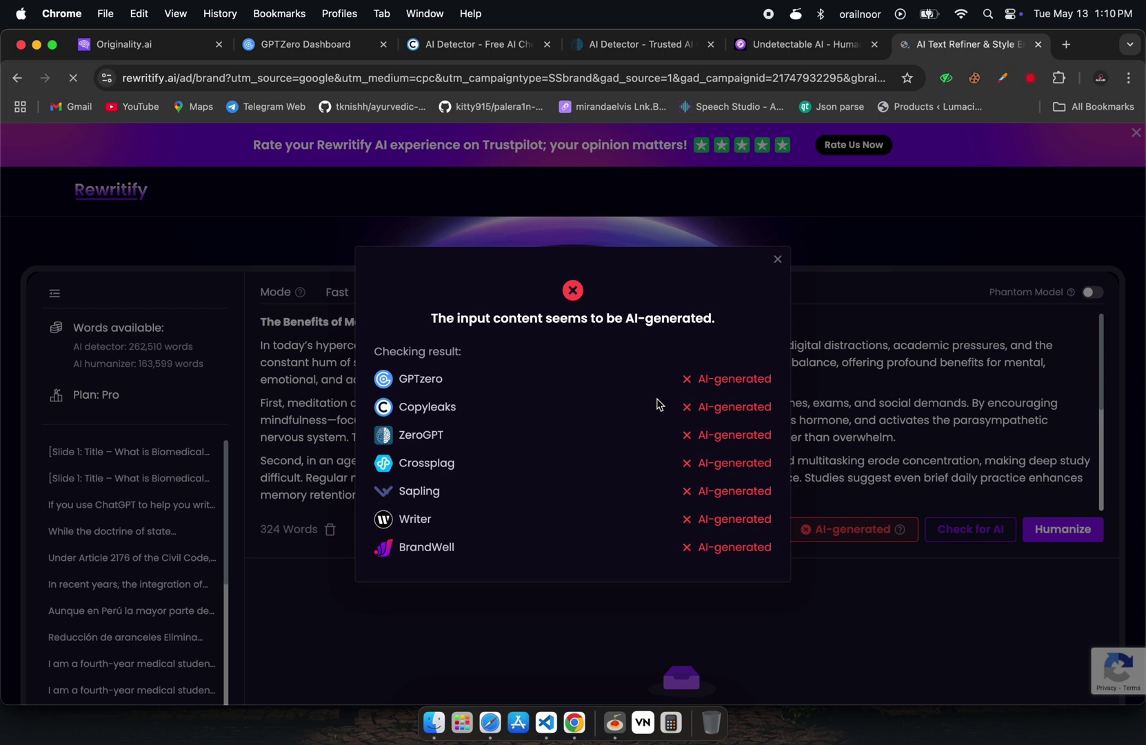
pyautogui.click(777, 261)
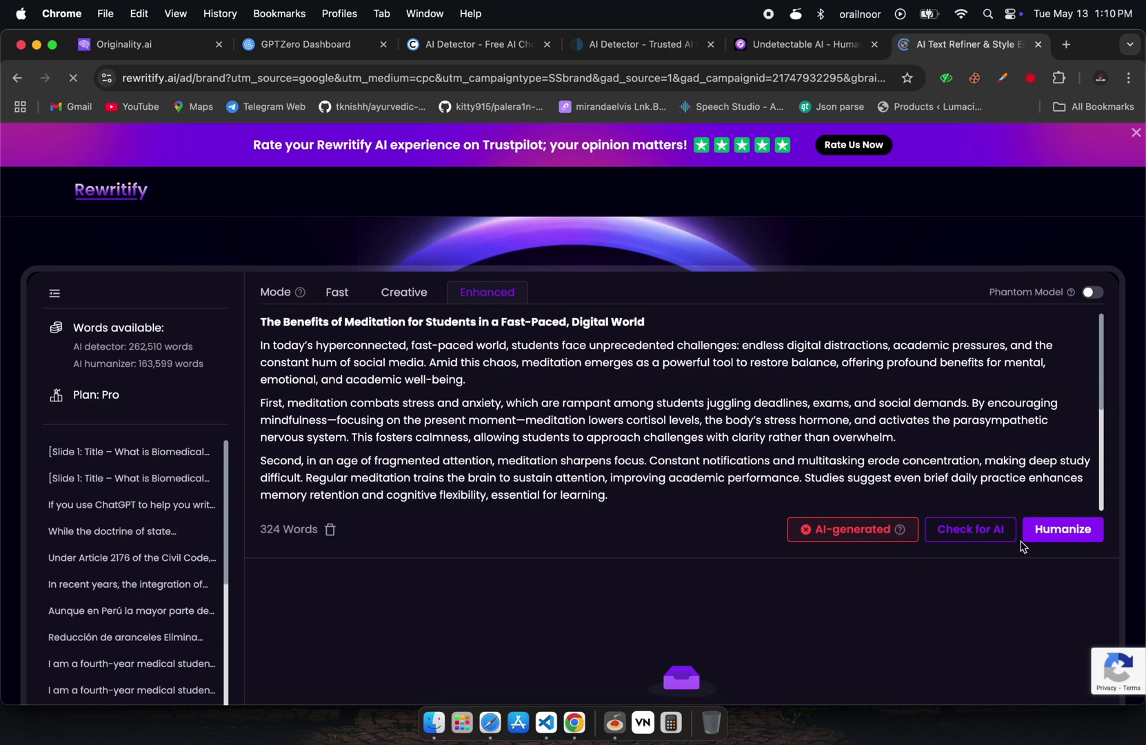
pyautogui.click(1036, 532)
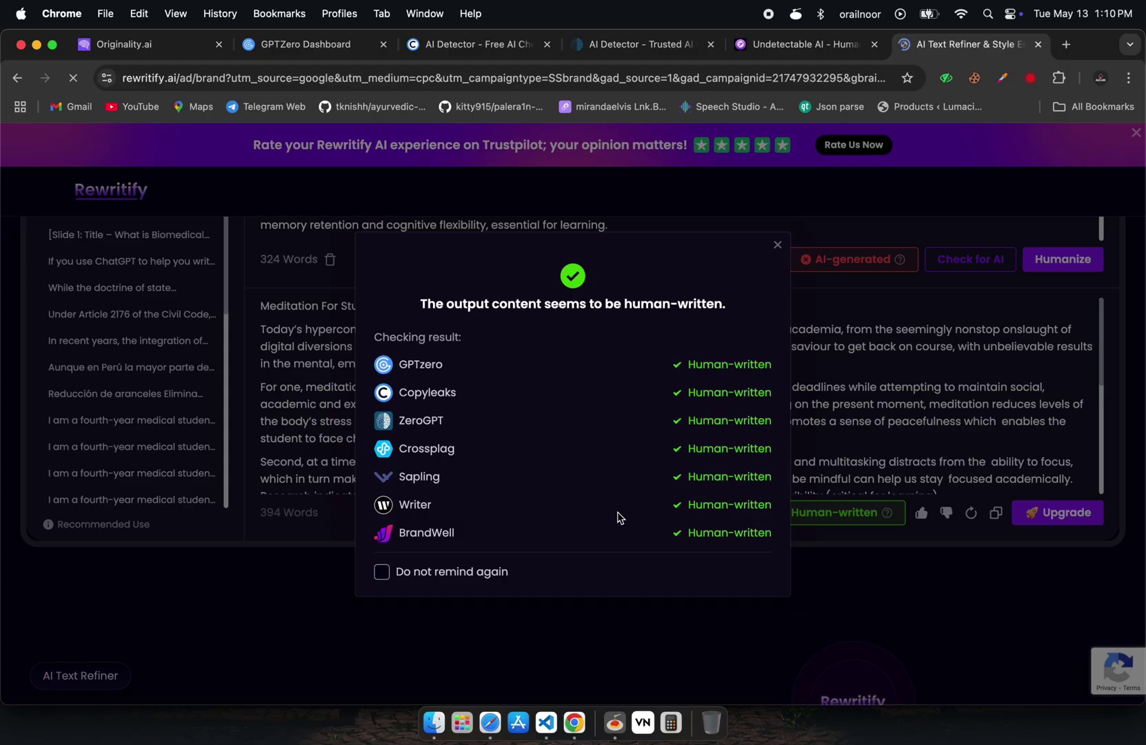
# Dismiss the detection results and read through the humanized meditation essay in Rewritify's output.
pyautogui.click(777, 245)
pyautogui.scroll(-5, 735, 389)
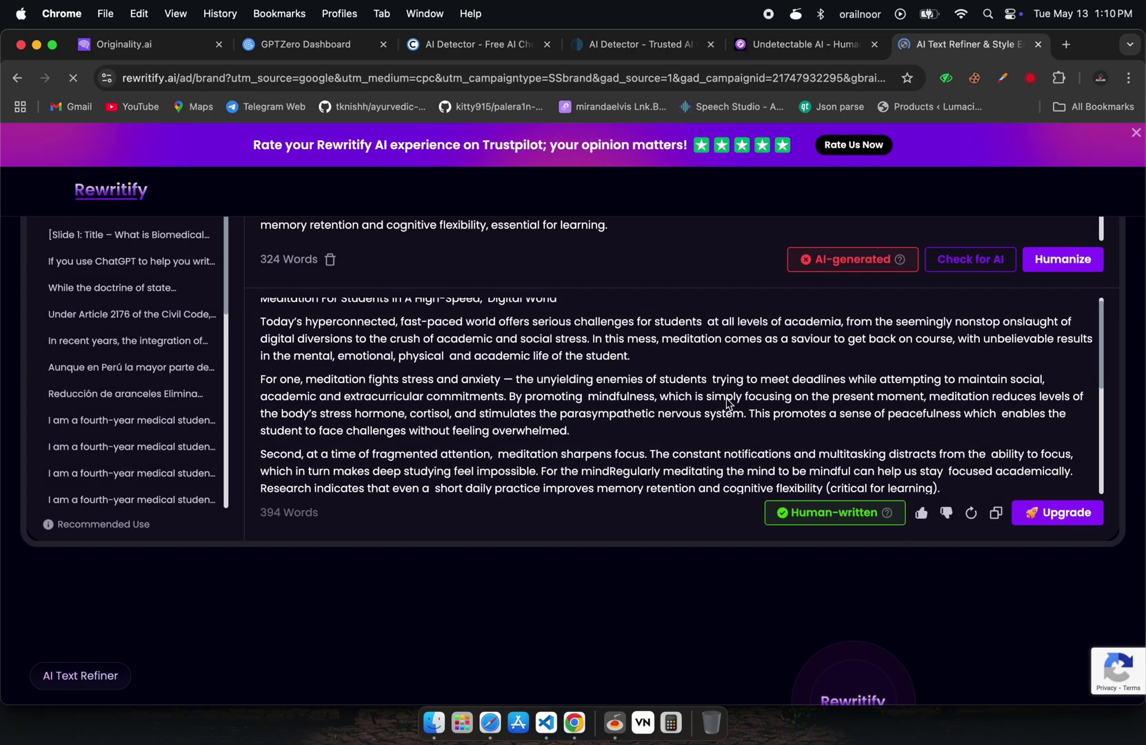
pyautogui.scroll(-2, 727, 403)
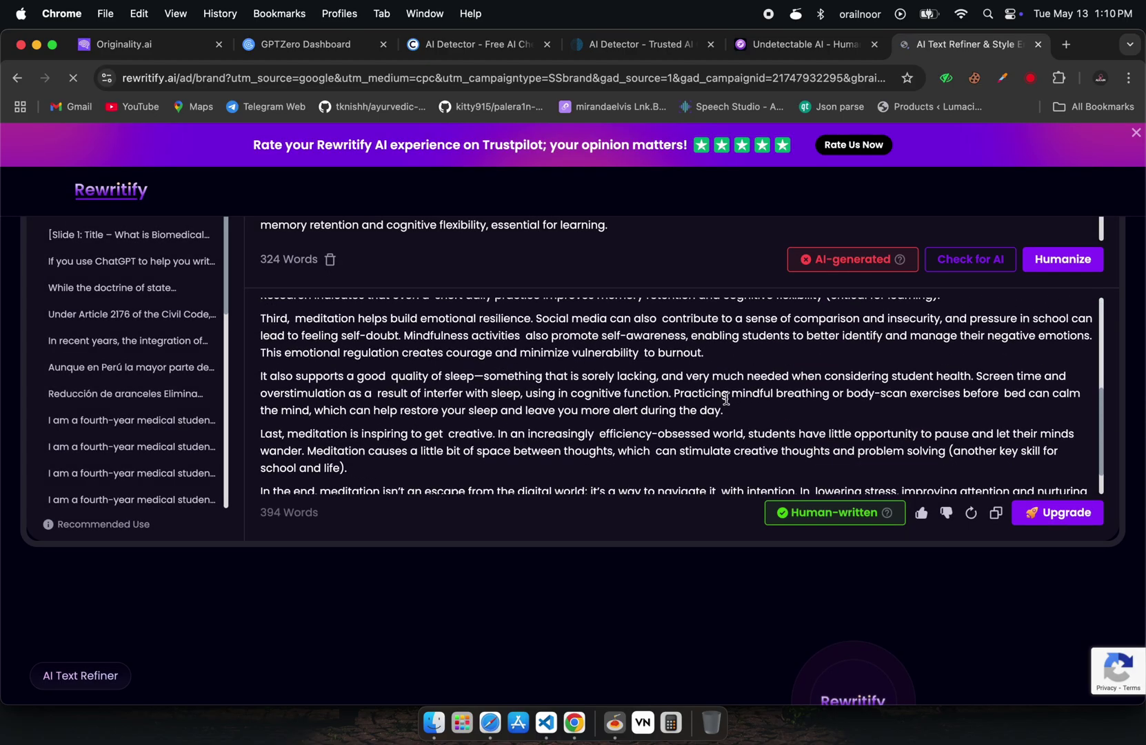
pyautogui.scroll(7, 726, 398)
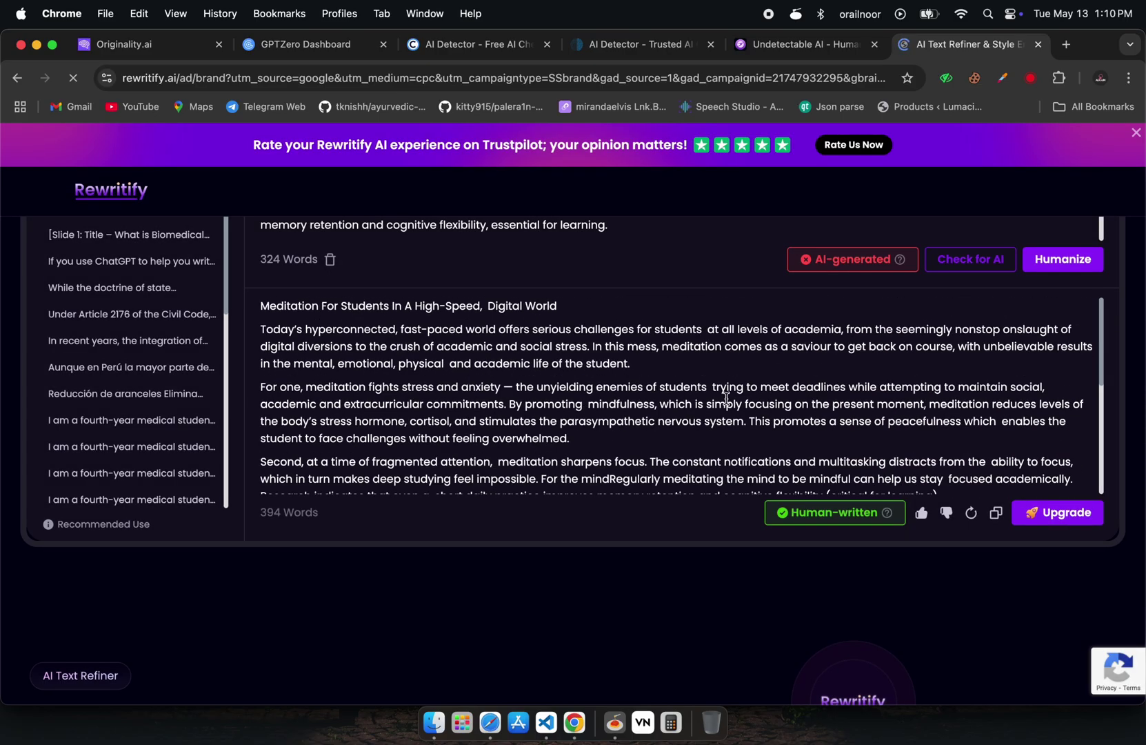
# Select and copy the entire humanized essay from Rewritify's output, from its closing paragraph up to the title.
pyautogui.press('super+a')
pyautogui.click(578, 405)
pyautogui.scroll(-8, 545, 393)
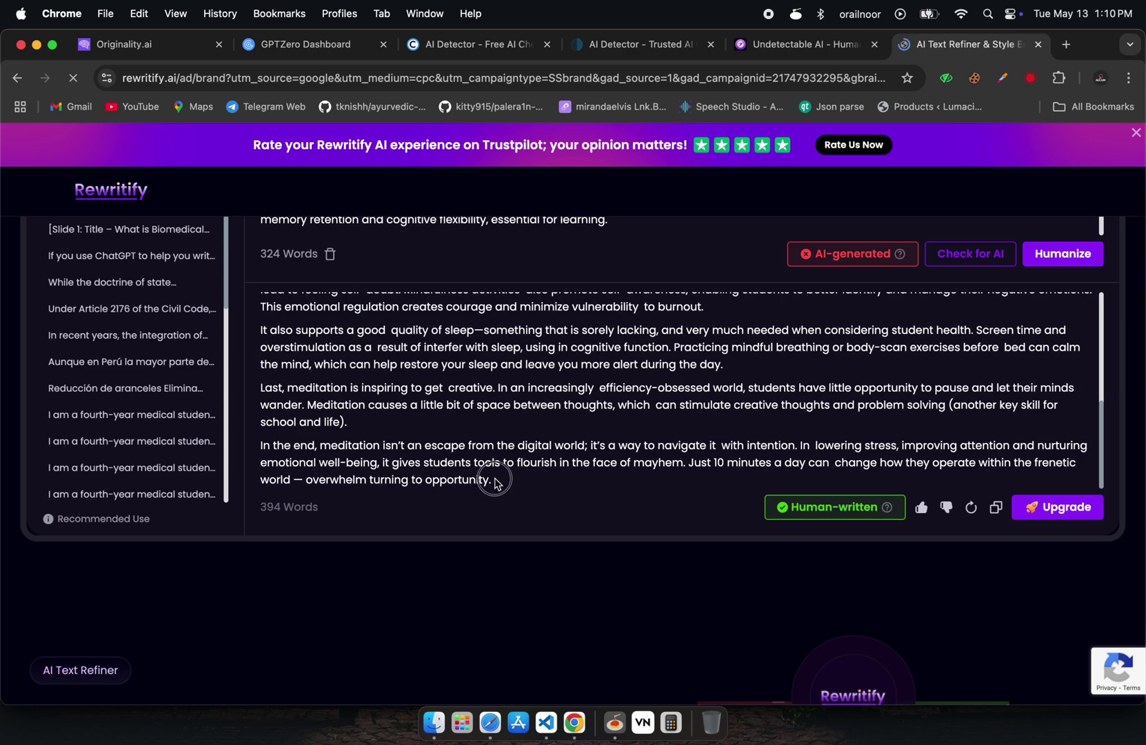
pyautogui.moveTo(494, 481); pyautogui.dragTo(263, 304)
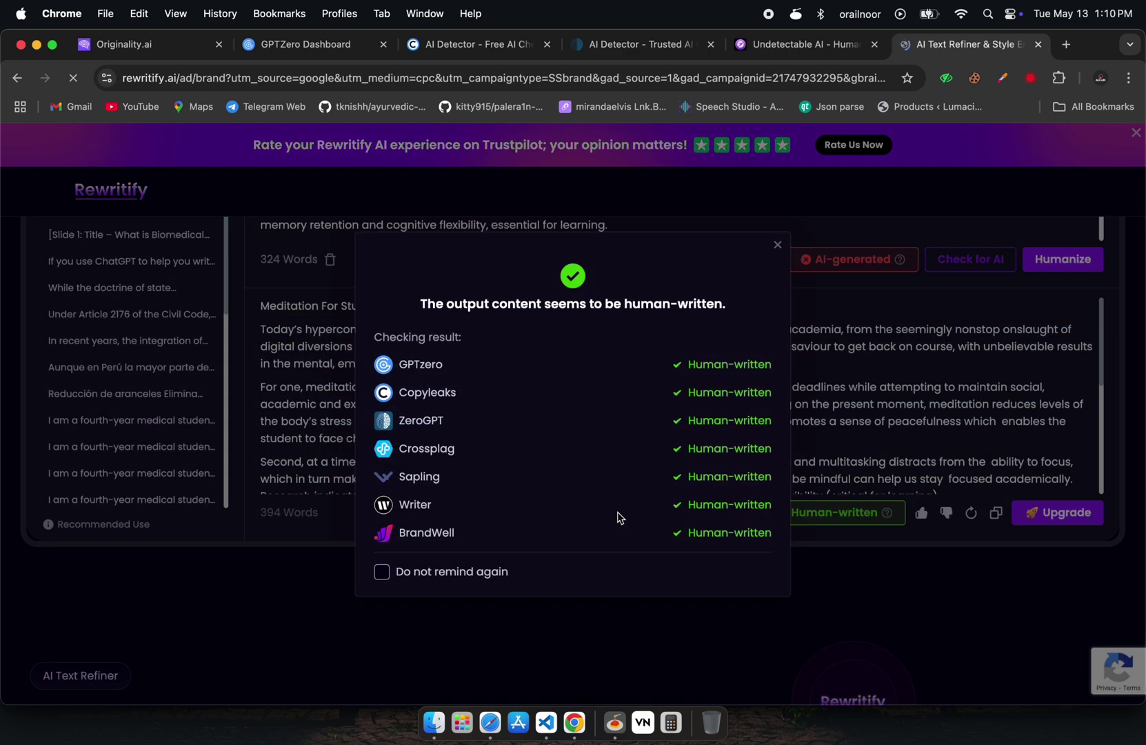
pyautogui.click(779, 245)
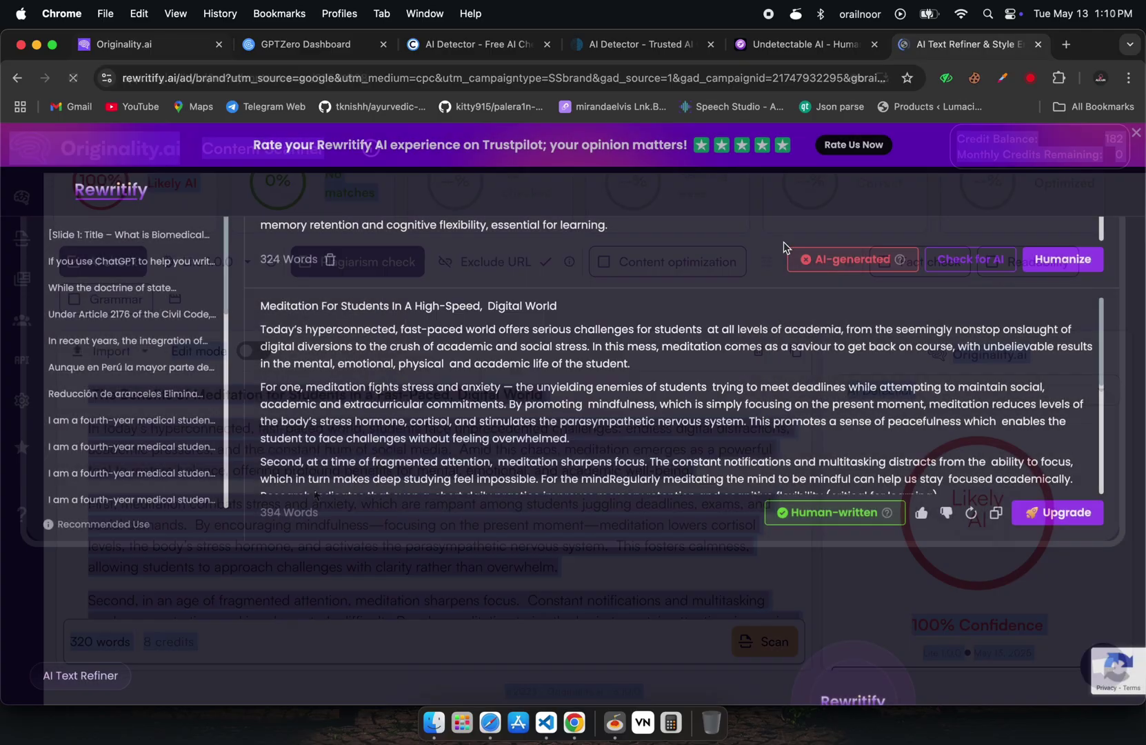
# Replace the old essay in Originality.ai with the humanized version, scan it for AI and plagiarism, and review the result.
pyautogui.press('super+1')
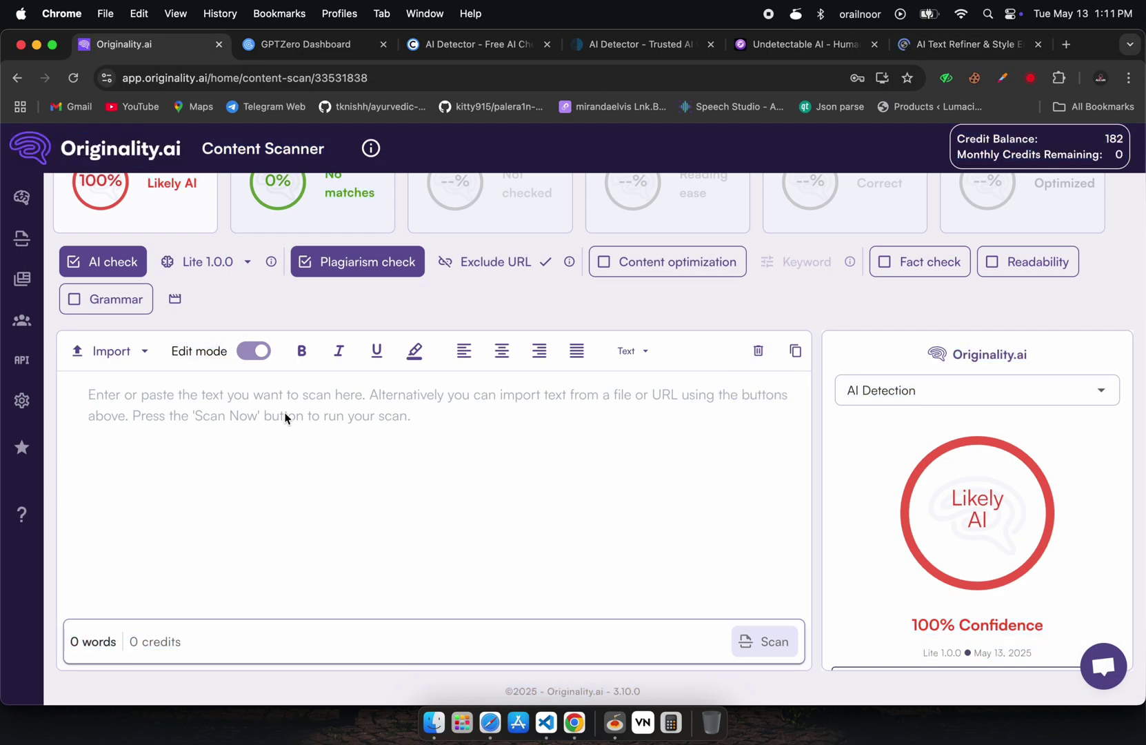
pyautogui.click(285, 418)
pyautogui.press('super+v')
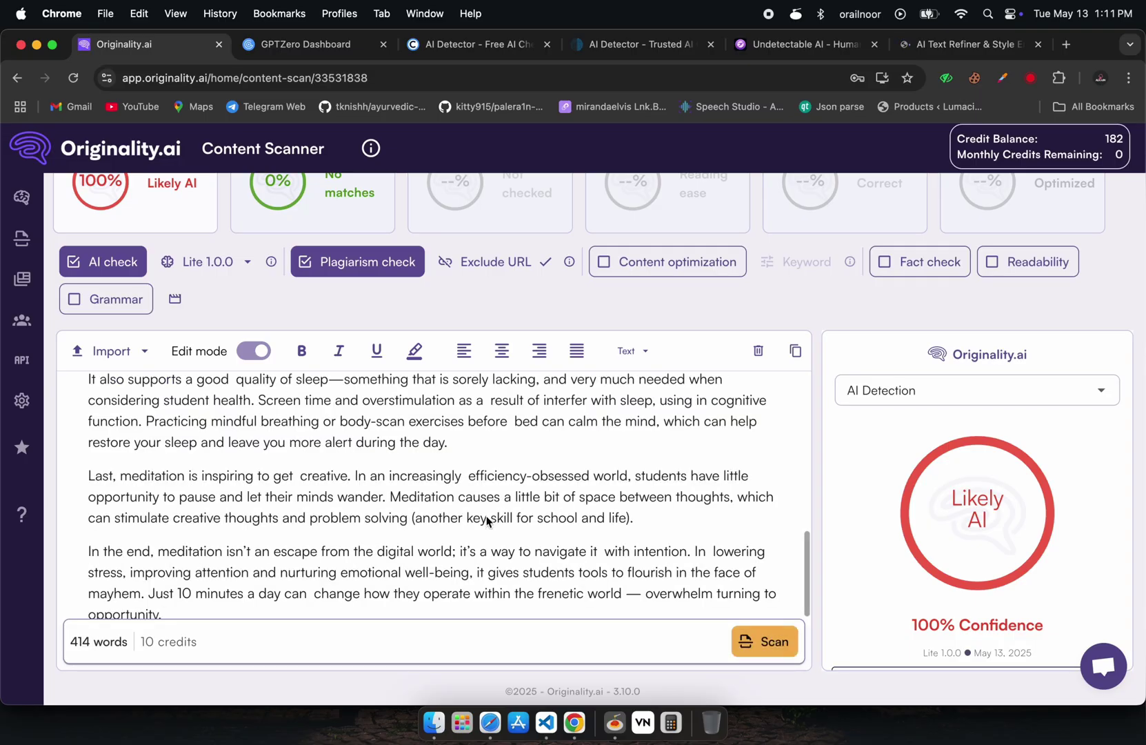
pyautogui.click(765, 641)
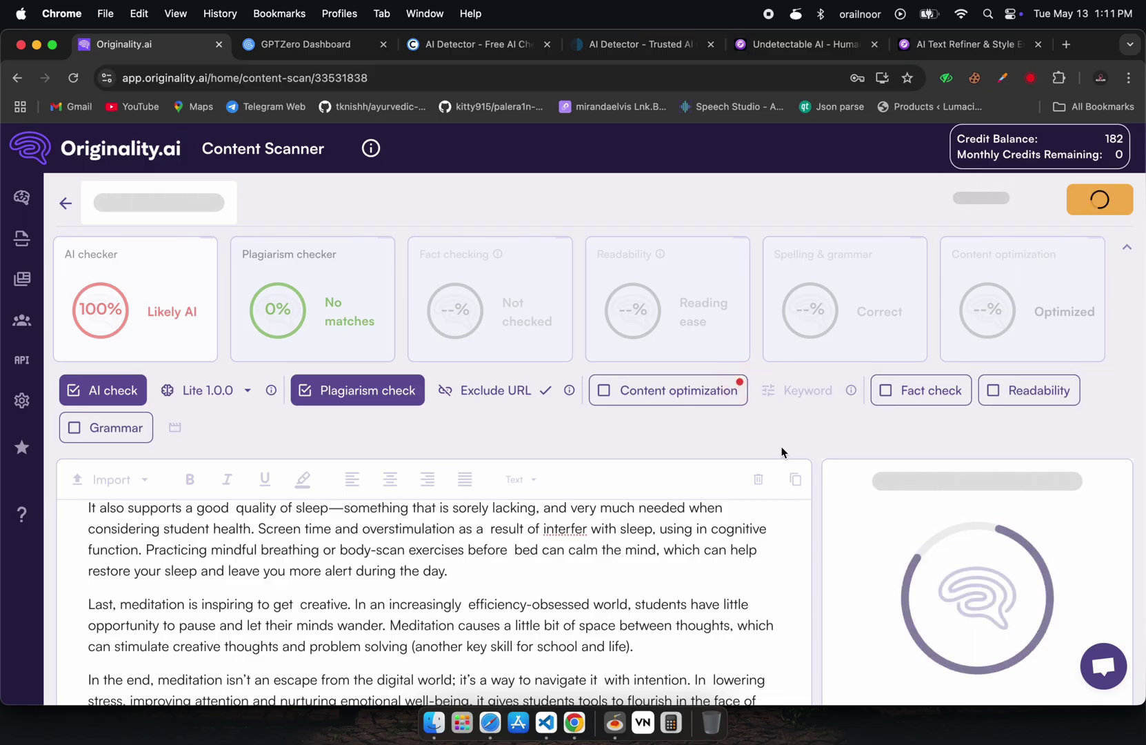
pyautogui.scroll(-3, 781, 450)
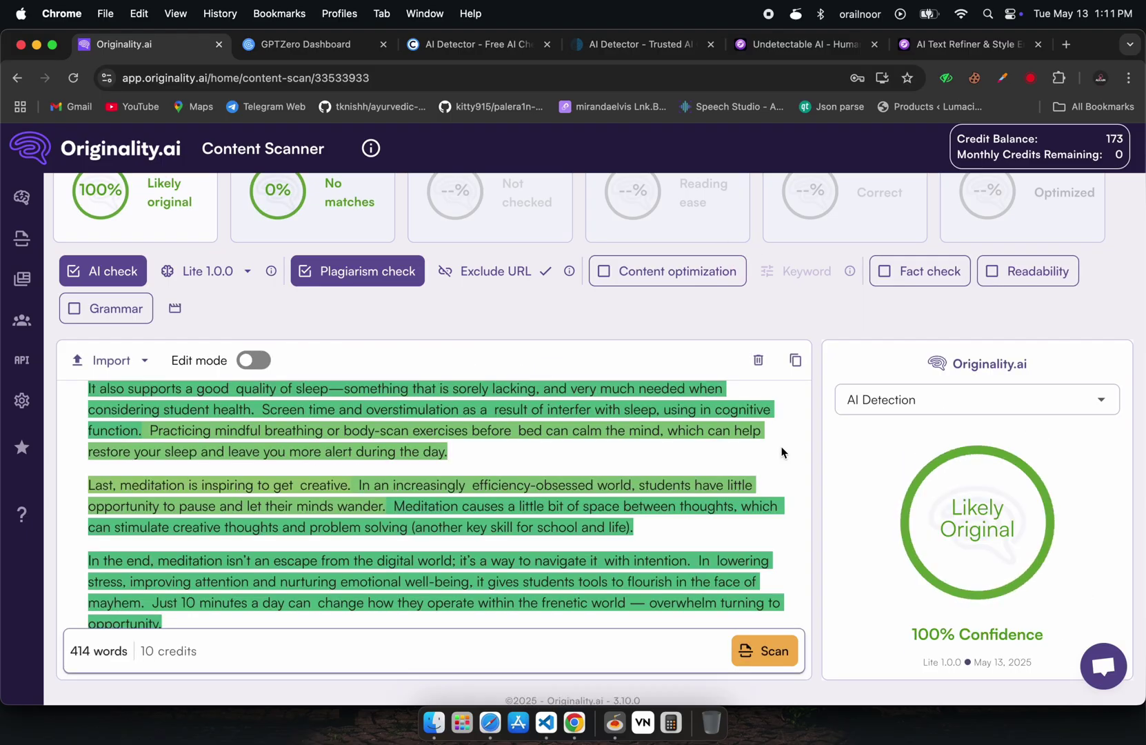
pyautogui.scroll(-1, 781, 452)
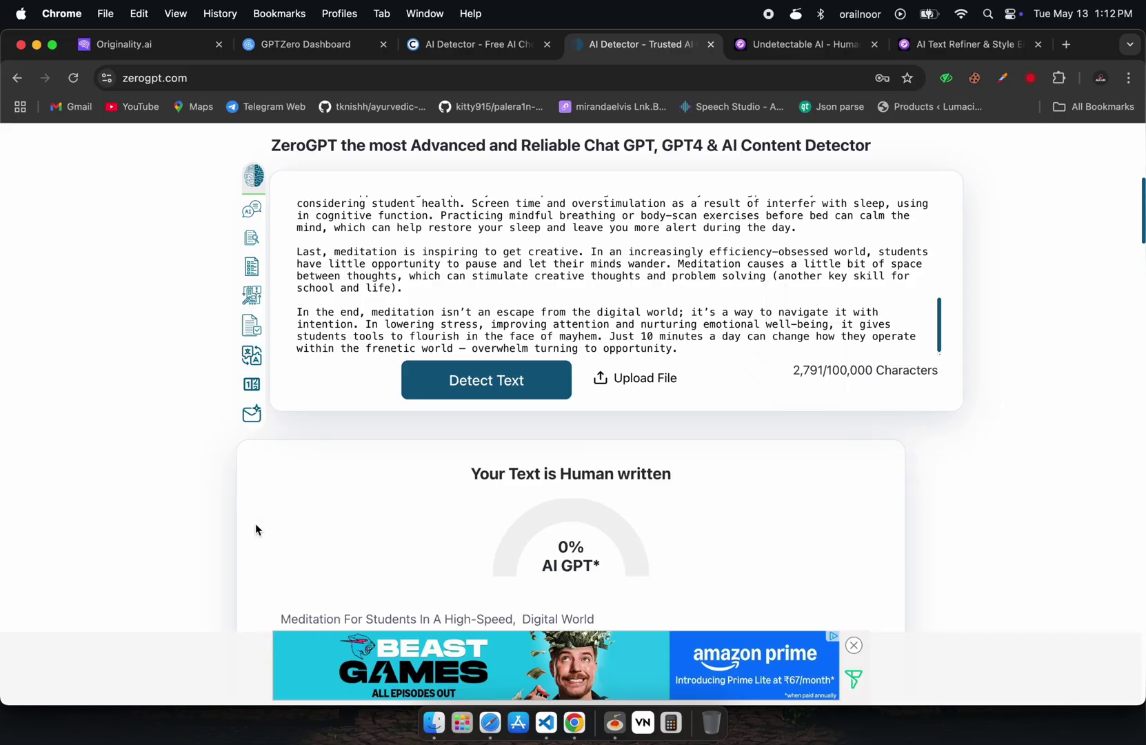
# Review ZeroGPT's detection result for the humanized essay.
pyautogui.scroll(-1, 255, 529)
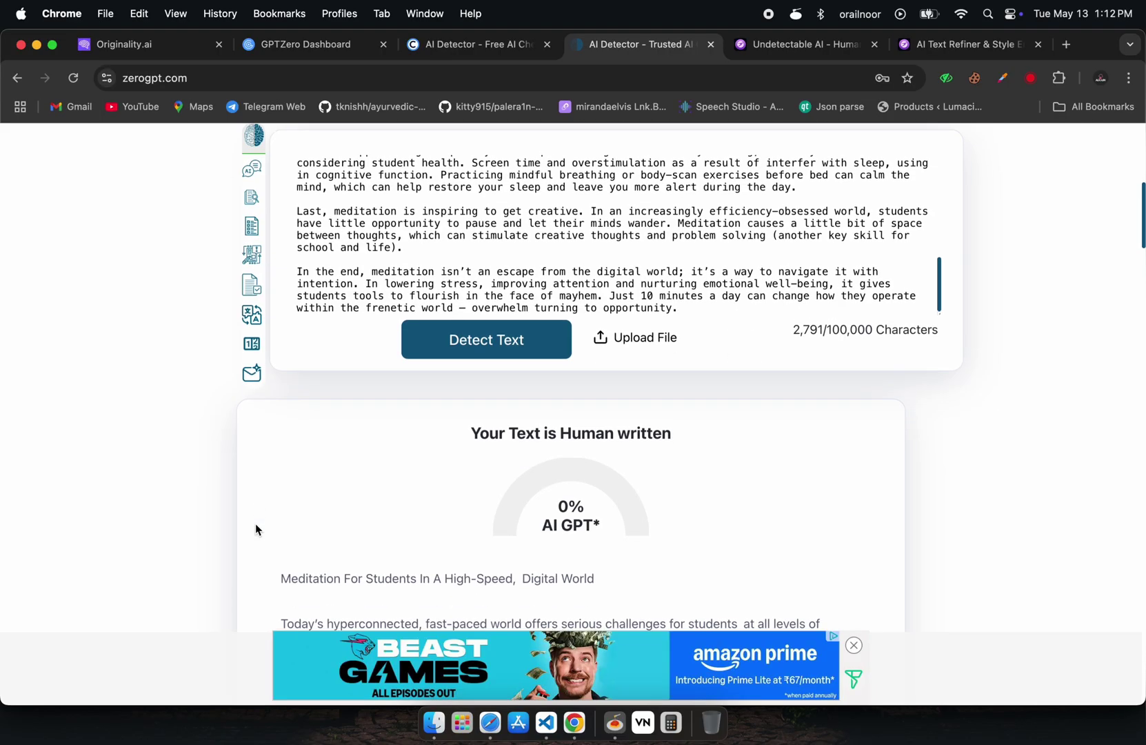
pyautogui.scroll(-3, 255, 530)
pyautogui.scroll(-3, 255, 526)
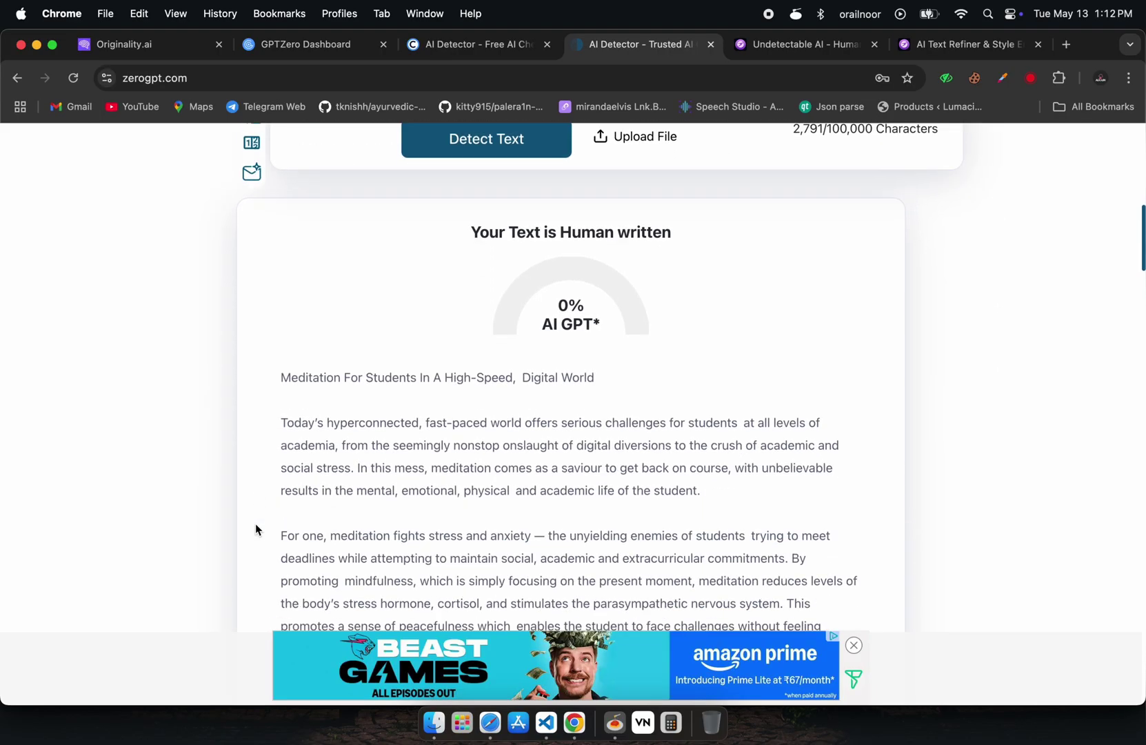
# Close the extra browser tab with the empty Rewritify homepage and keep the one holding the humanized essay.
pyautogui.click(771, 47)
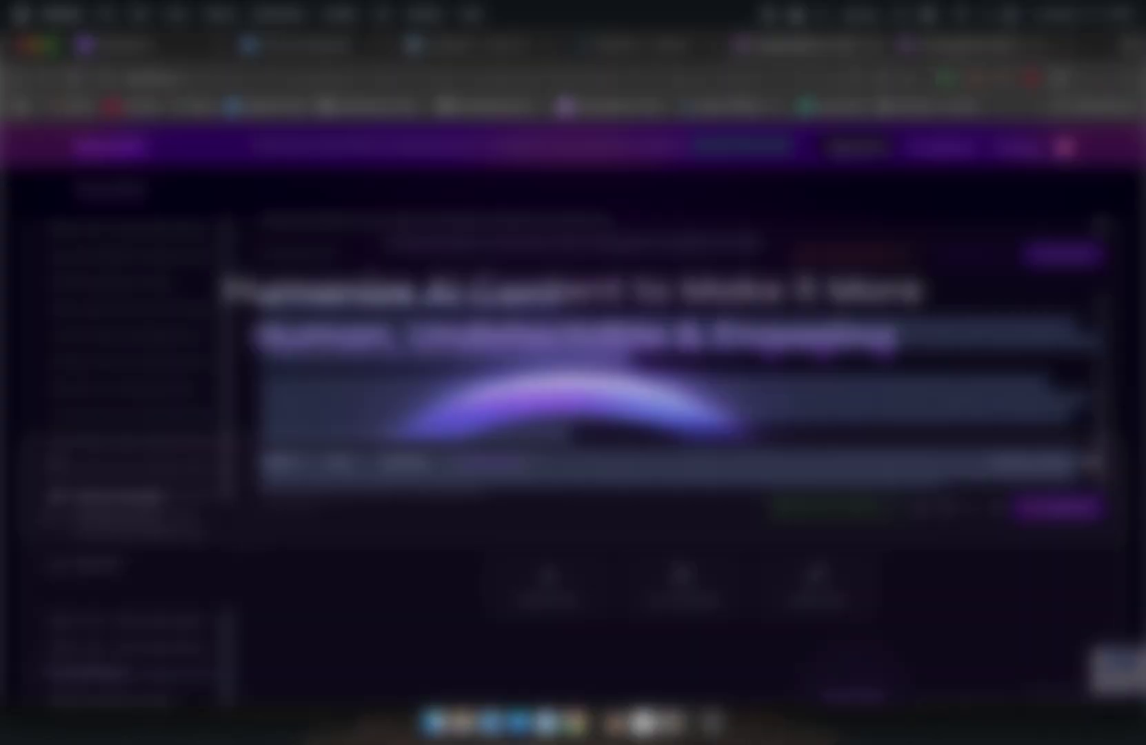
pyautogui.click(950, 45)
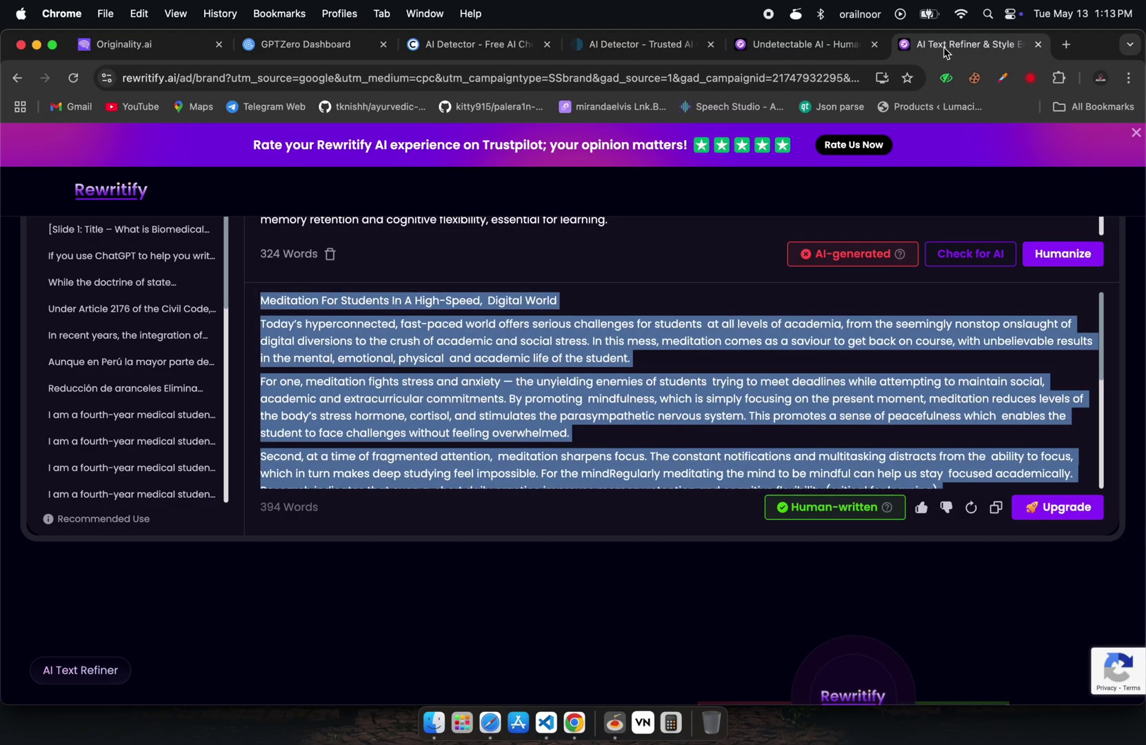
pyautogui.click(837, 48)
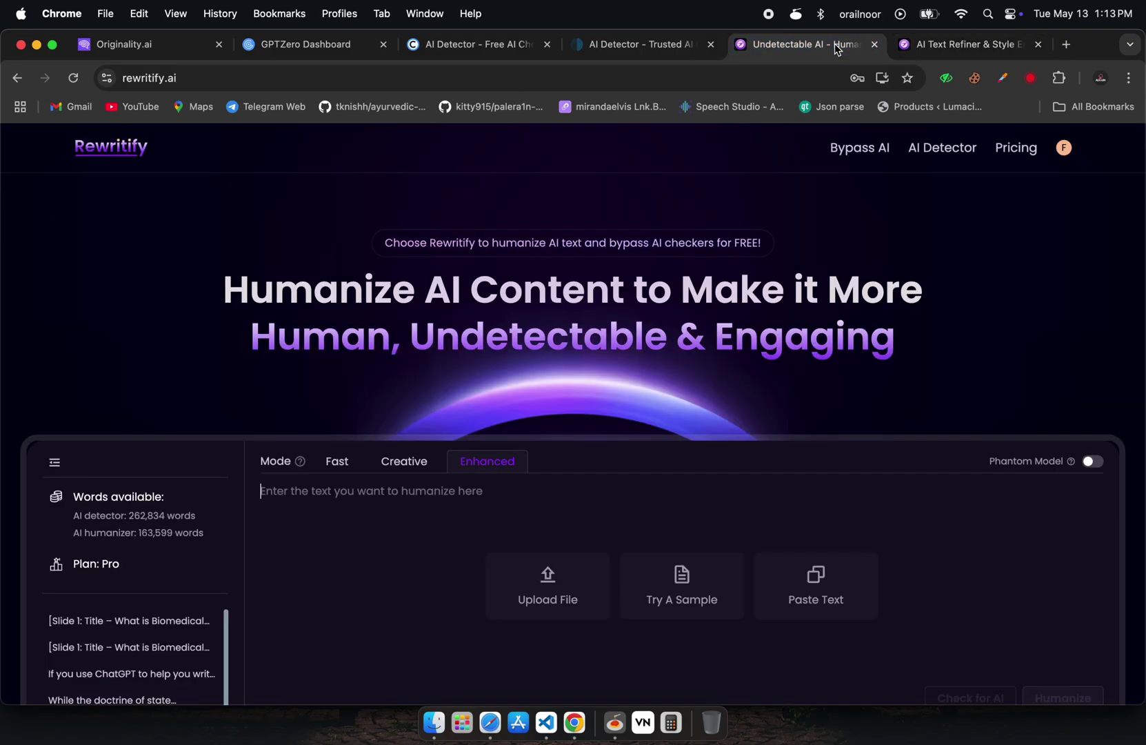
pyautogui.click(874, 45)
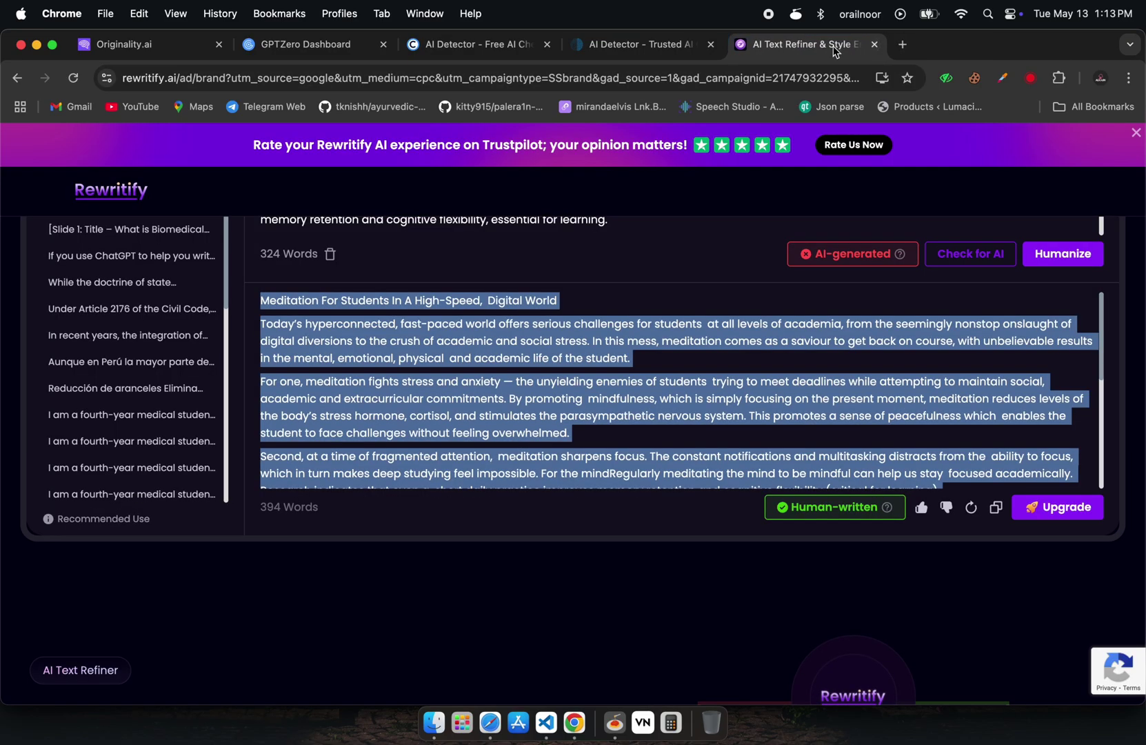
# Clear the text selection and compare the original essay with the humanized output in Rewritify.
pyautogui.click(560, 622)
pyautogui.scroll(5, 560, 623)
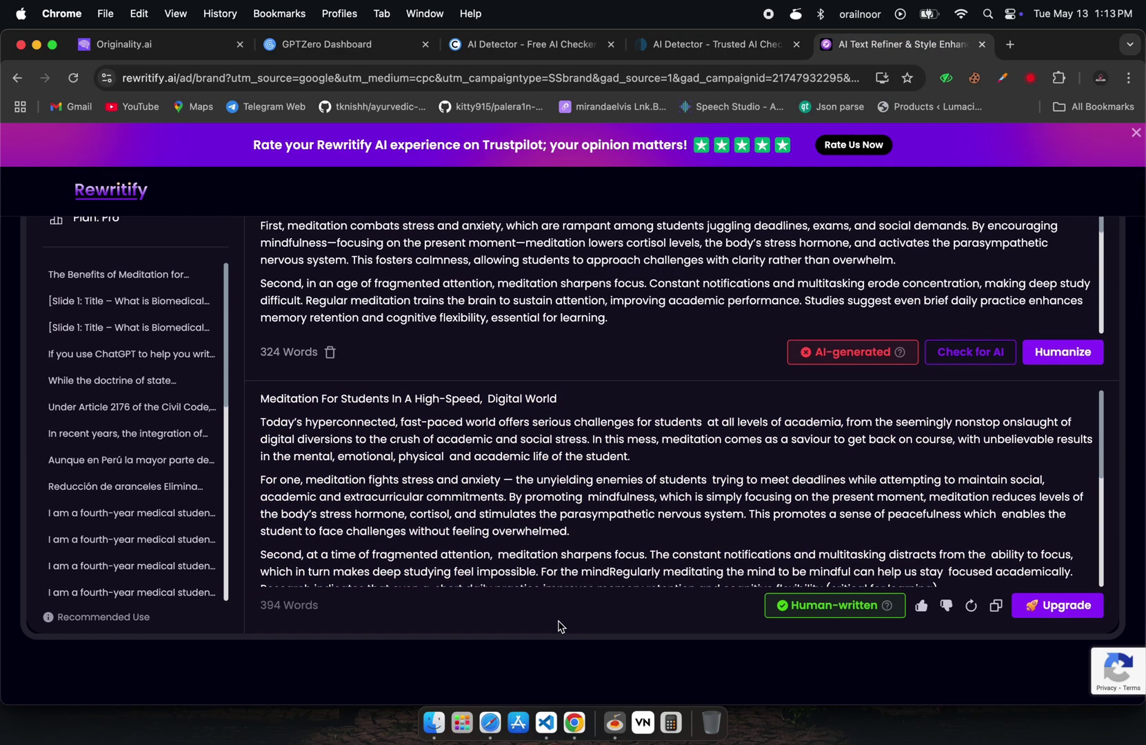
pyautogui.scroll(3, 560, 625)
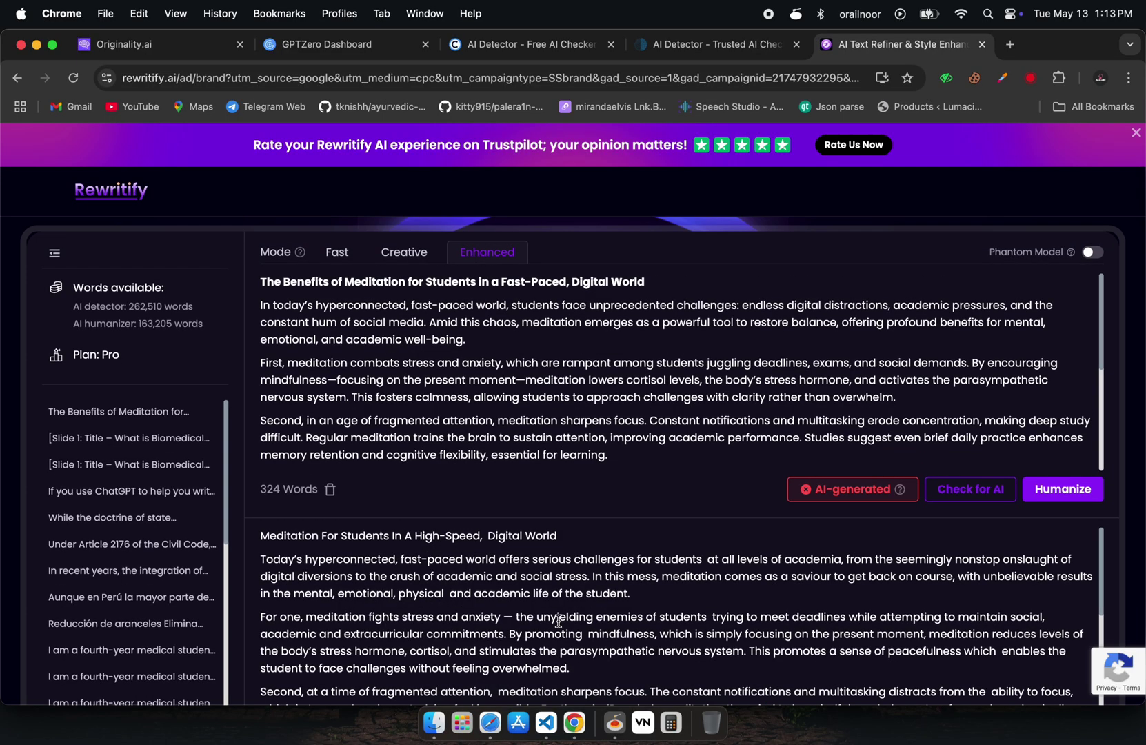
pyautogui.scroll(-1, 559, 620)
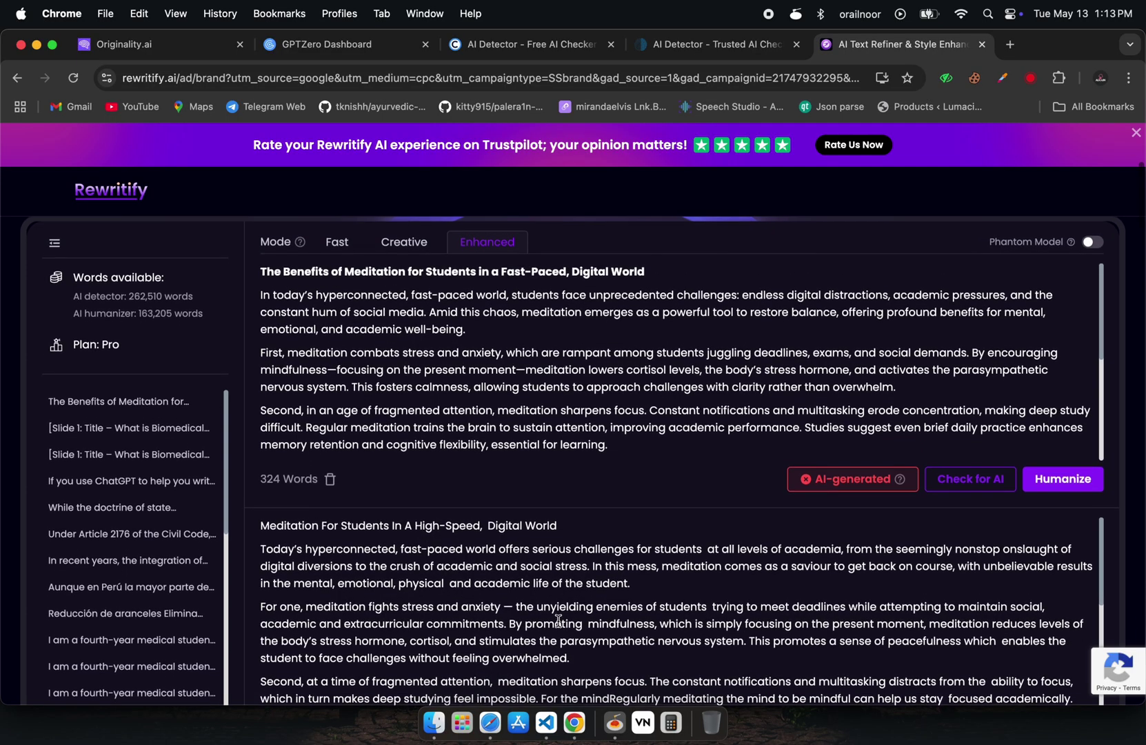
pyautogui.scroll(-2, 559, 620)
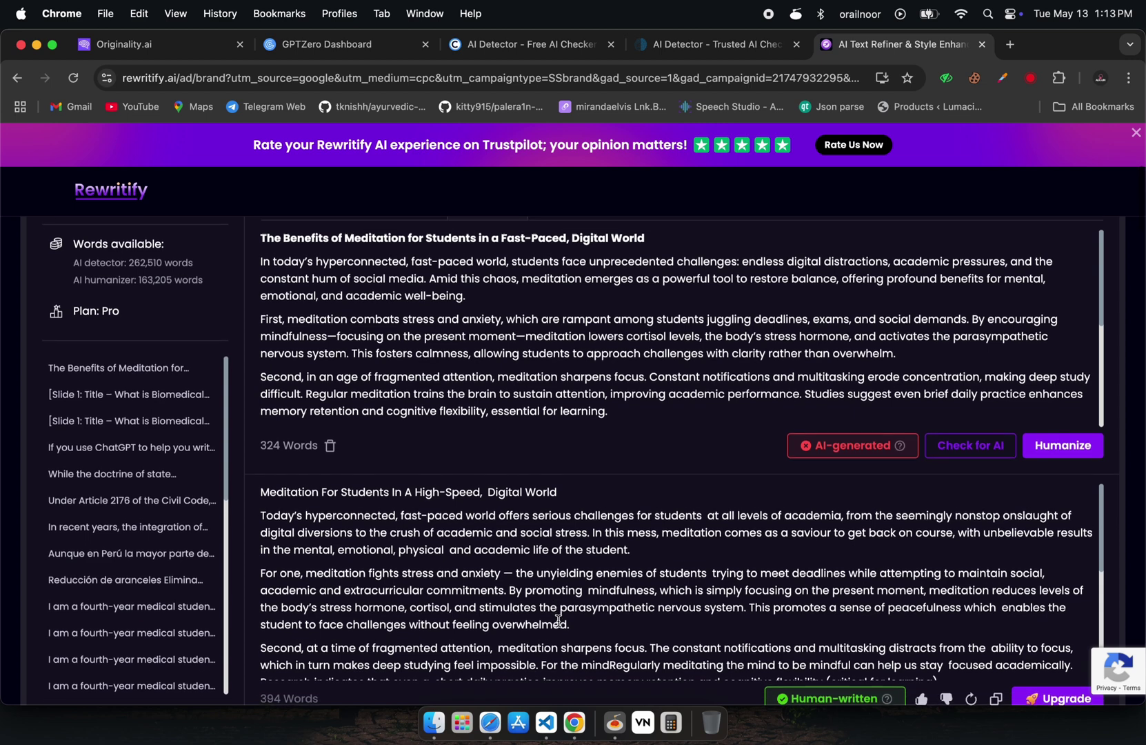
# Read the rest of the humanized essay, open its per-detector checking results, and dismiss them.
pyautogui.click(165, 43)
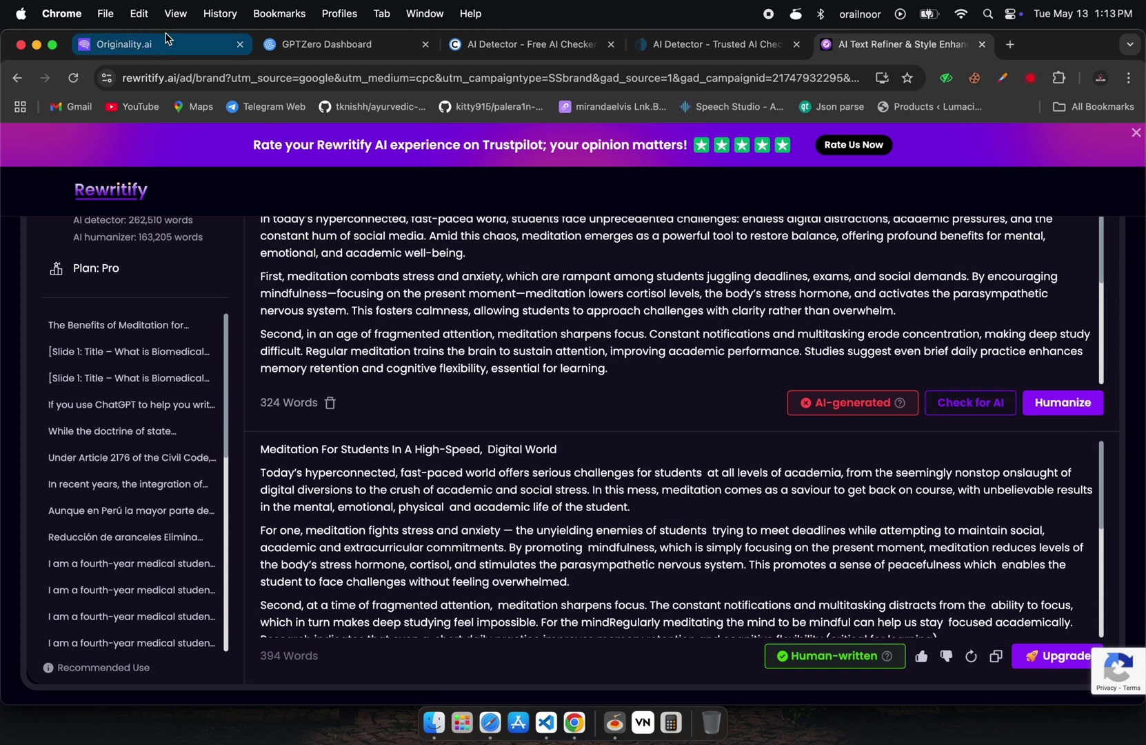
pyautogui.click(884, 47)
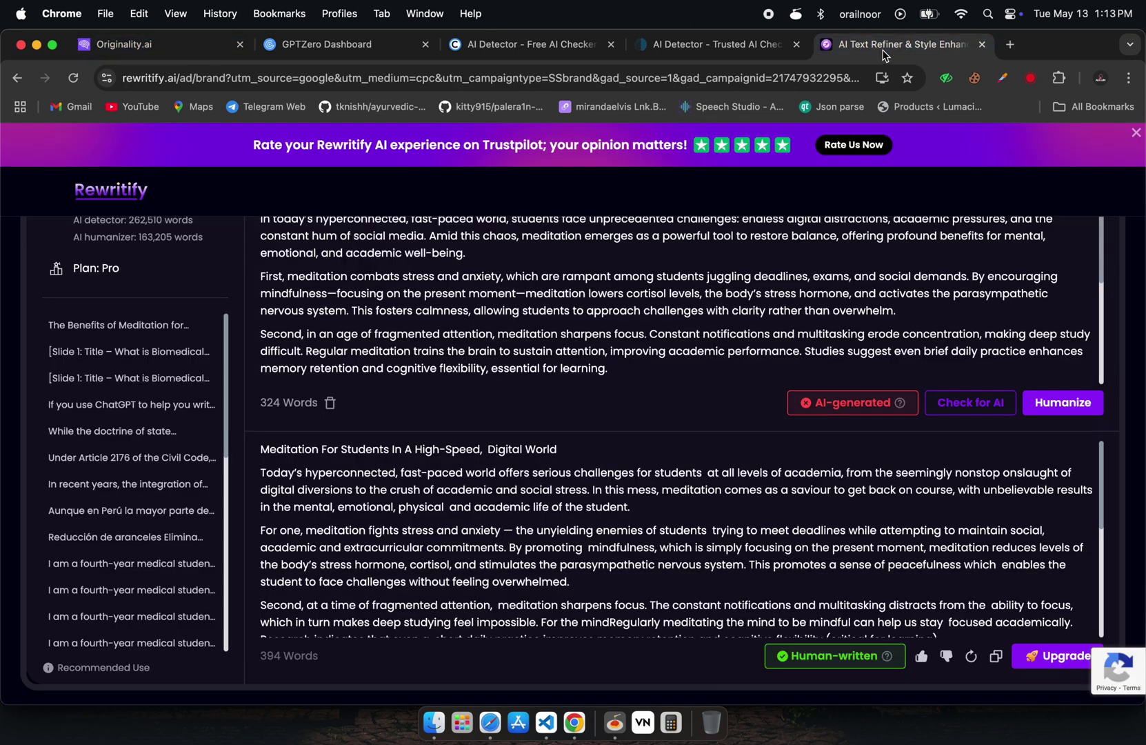
pyautogui.scroll(-5, 870, 497)
pyautogui.scroll(-2, 870, 496)
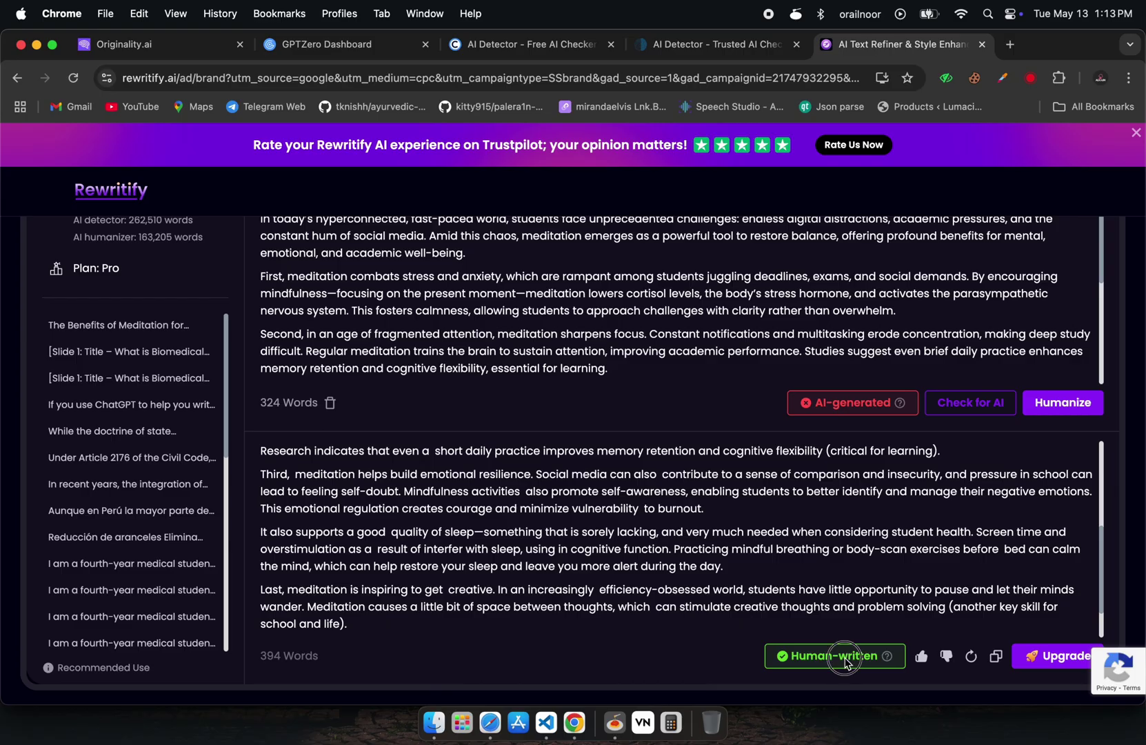
pyautogui.click(845, 659)
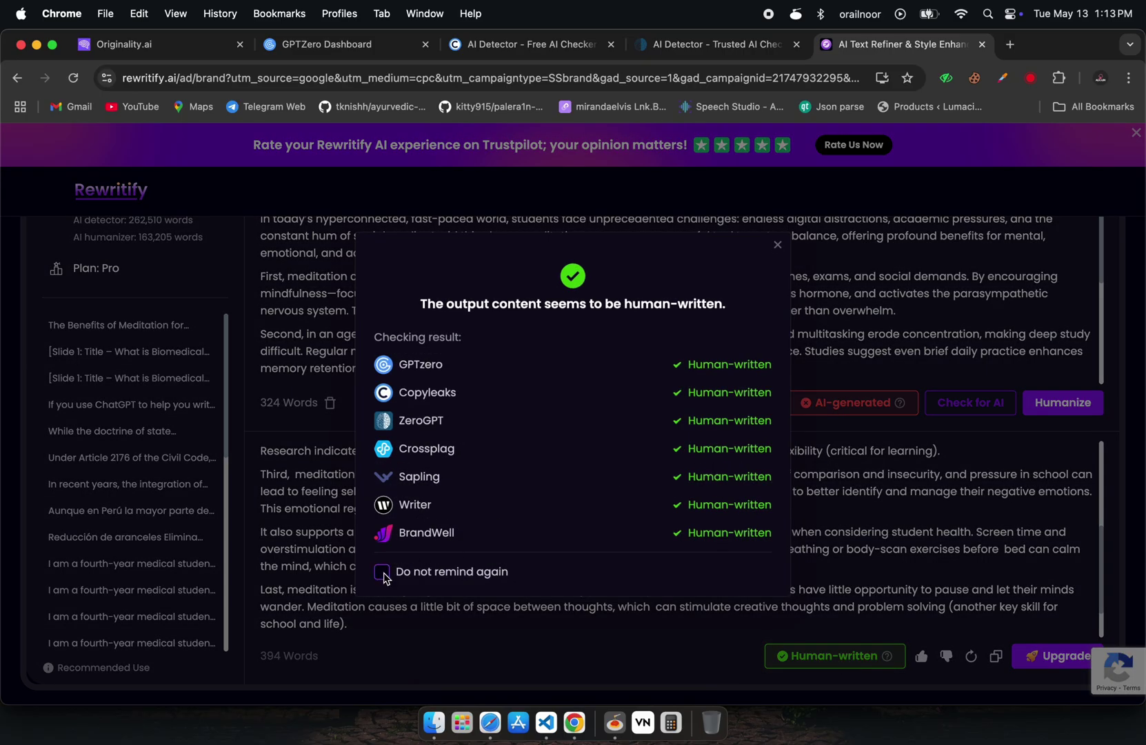
pyautogui.click(777, 246)
# Look through the informational sections below the text refiner on the Rewritify page.
pyautogui.scroll(-10, 712, 506)
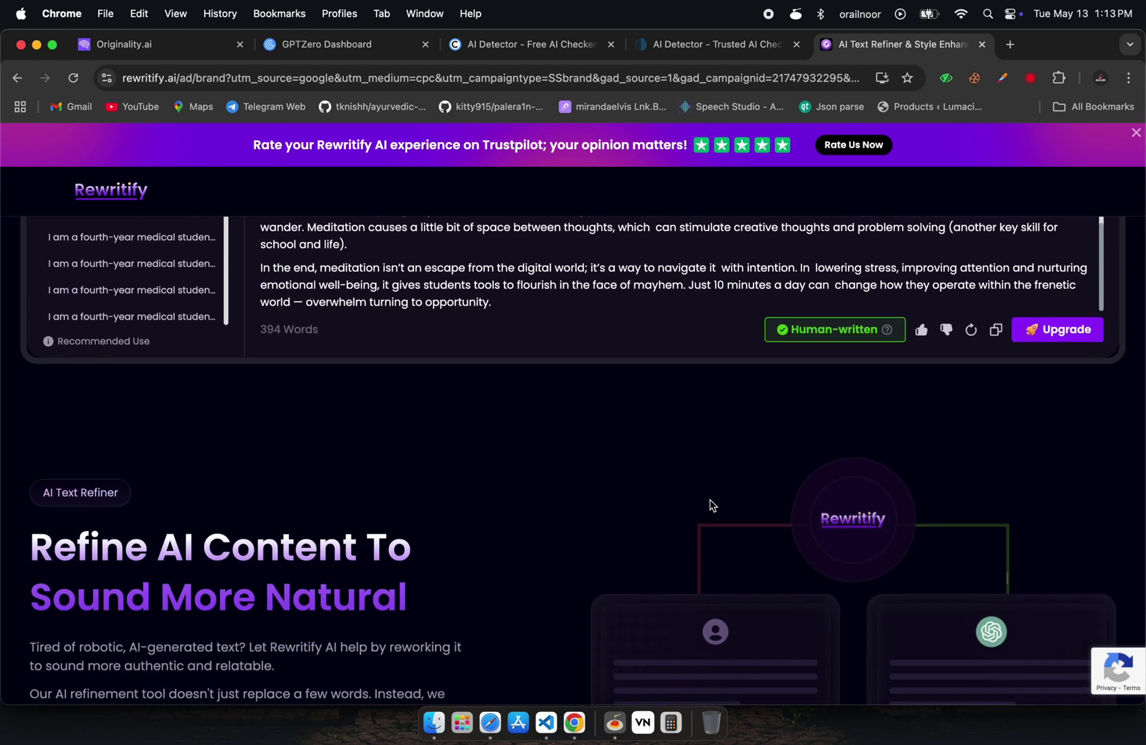
pyautogui.scroll(-10, 713, 506)
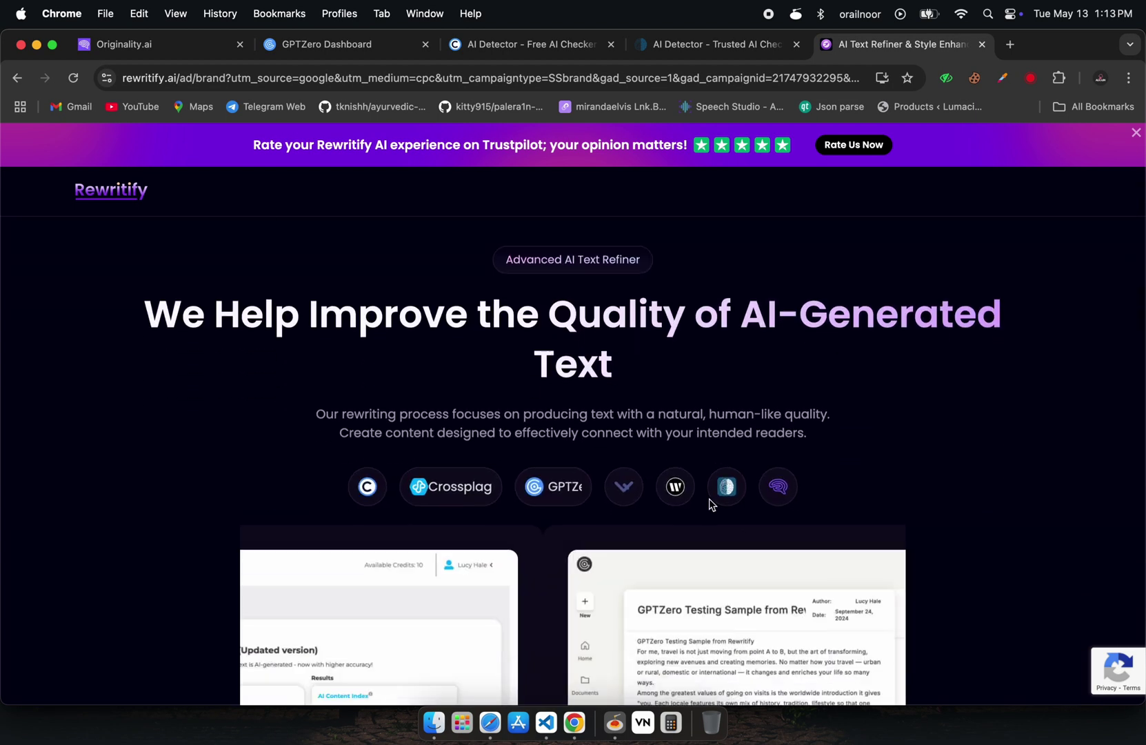
pyautogui.scroll(-5, 709, 499)
pyautogui.scroll(6, 710, 499)
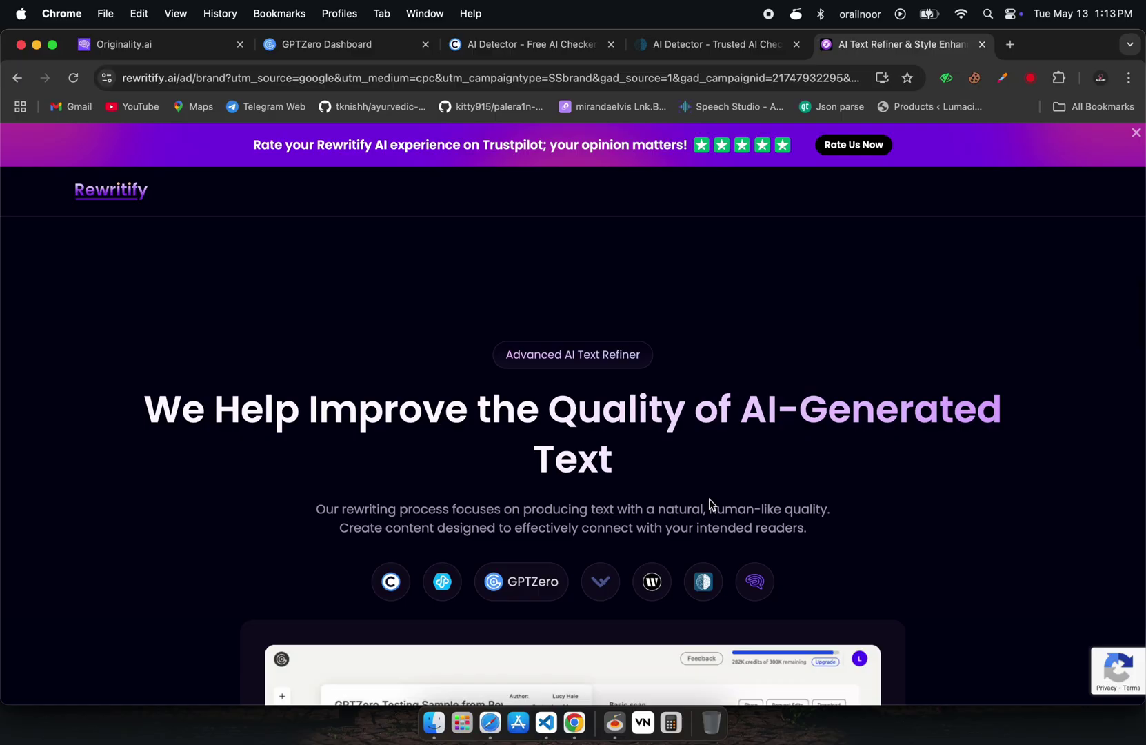